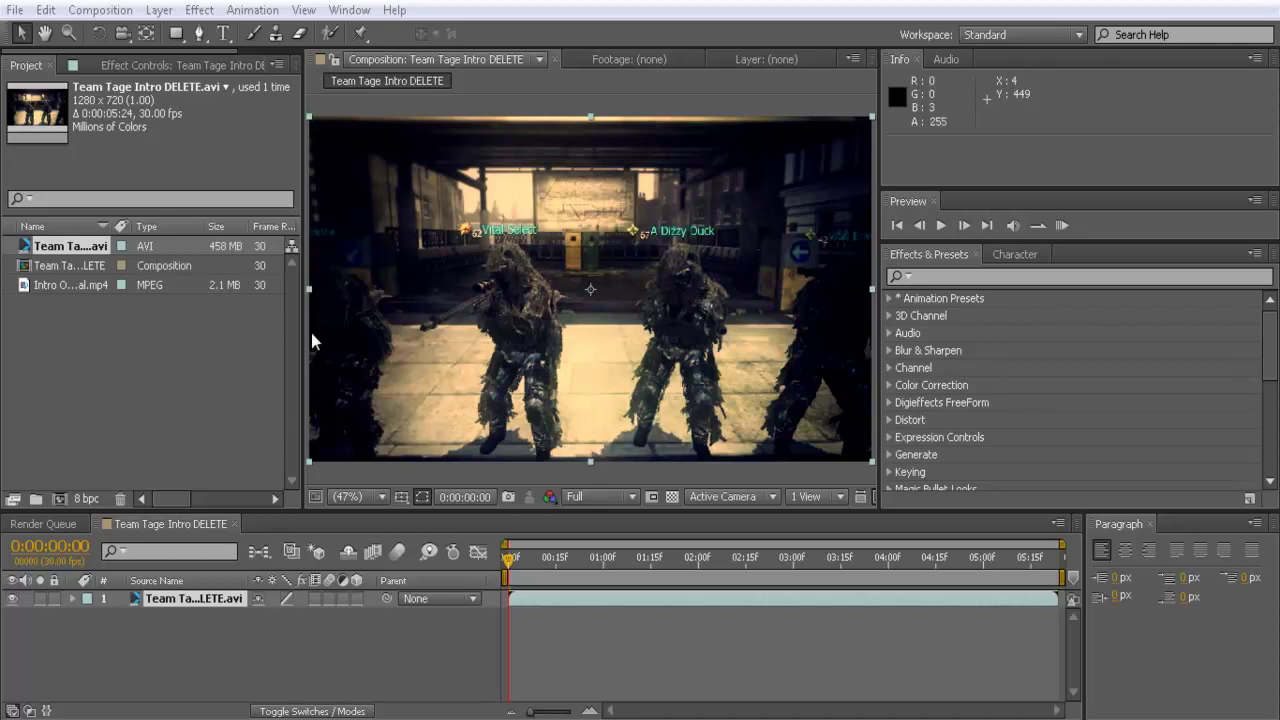
Preview the finished composition, then delete its clip layer.
{"action": "left_click", "coordinate": [940, 228]}
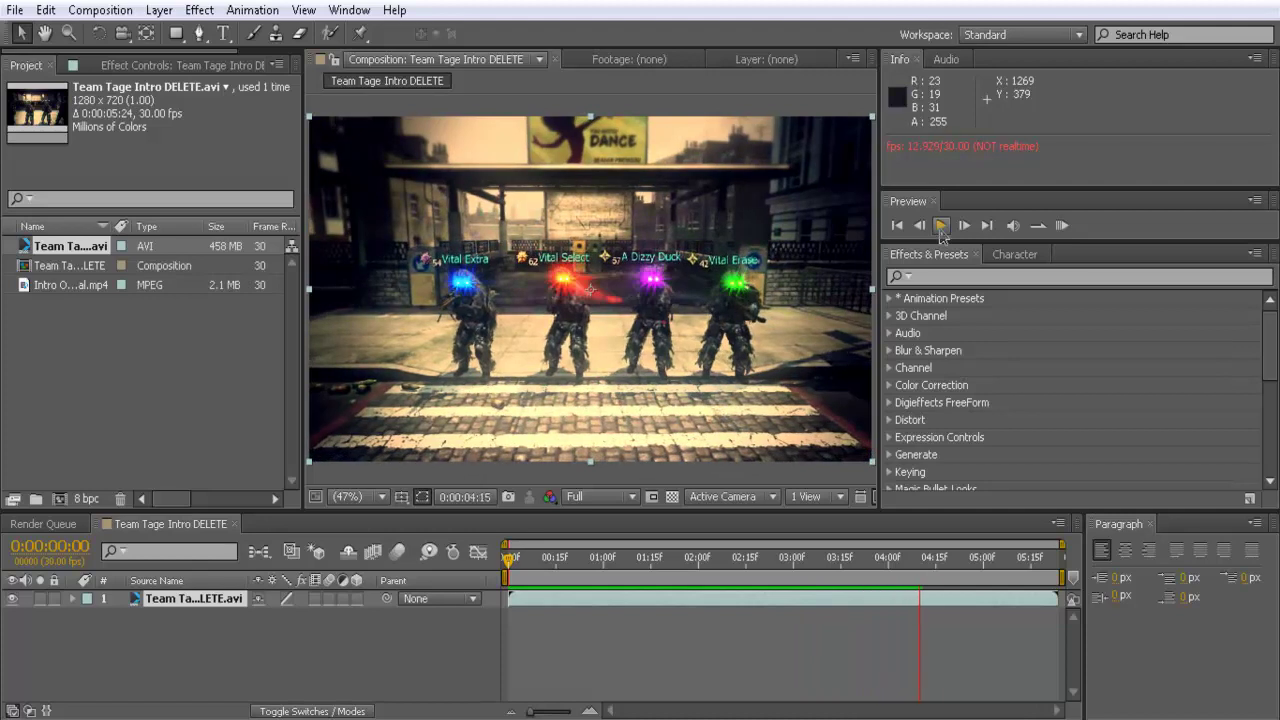
{"action": "left_click", "coordinate": [940, 226]}
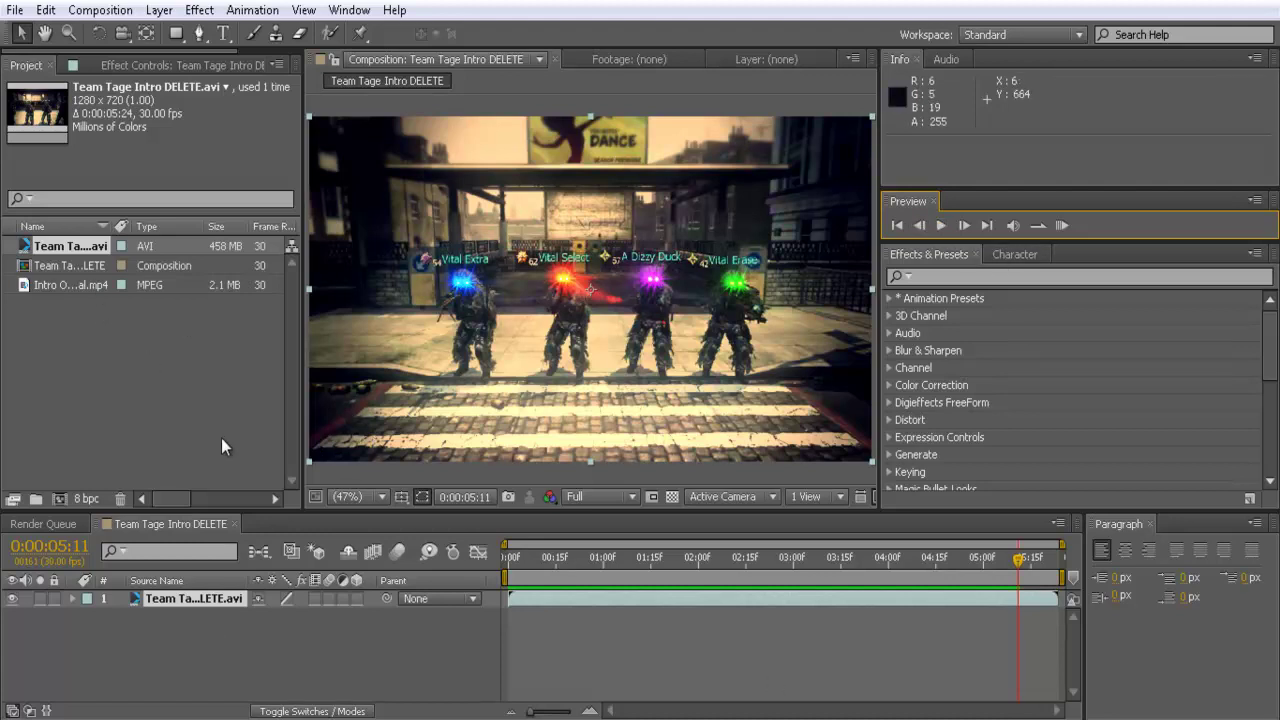
{"action": "left_click", "coordinate": [541, 600]}
{"action": "key", "text": "Delete"}
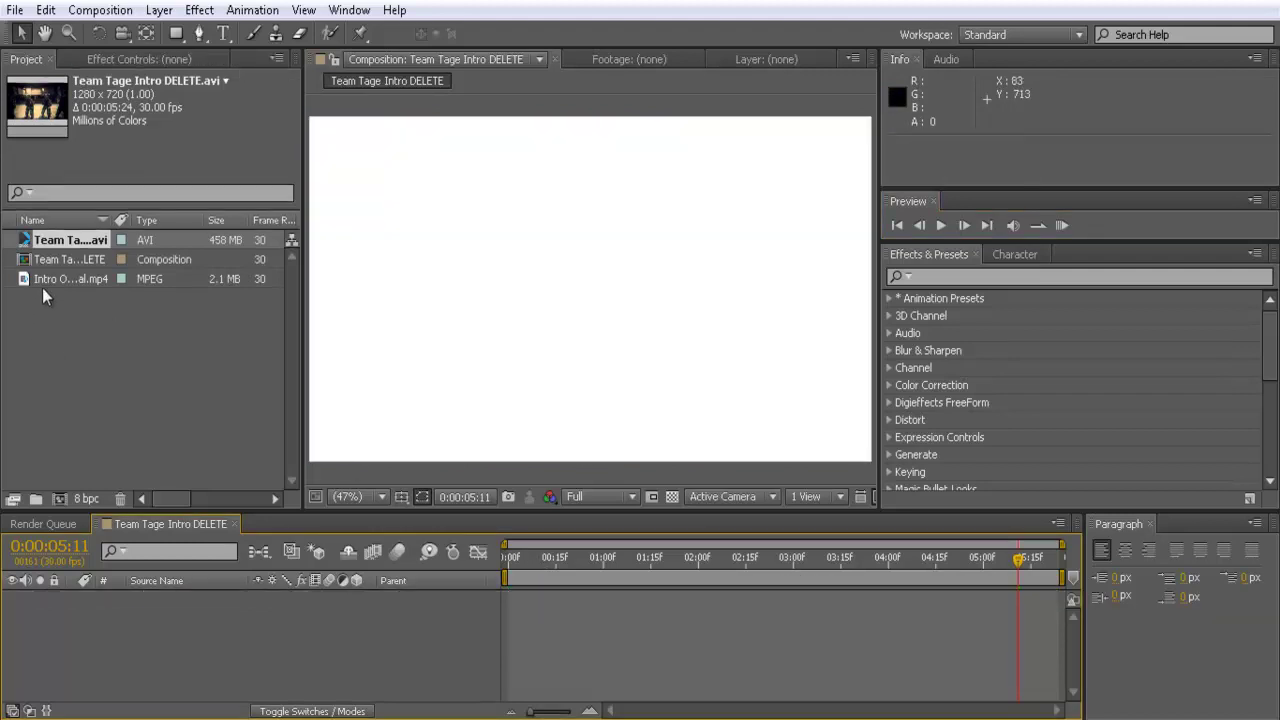
Place Intro Original.mp4 in the comp and preview it from the start to 0:00:03:01.
{"action": "left_click_drag", "start_coordinate": [43, 289], "coordinate": [587, 291]}
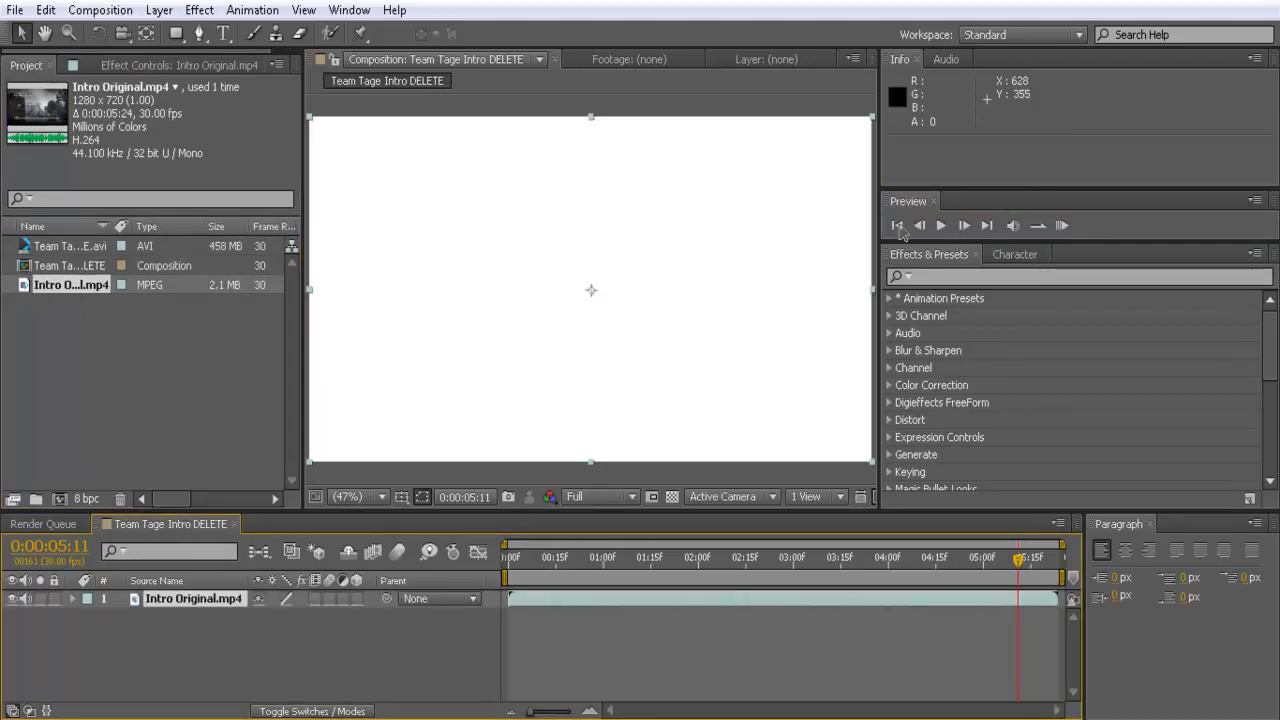
{"action": "left_click", "coordinate": [898, 226]}
{"action": "left_click", "coordinate": [940, 226]}
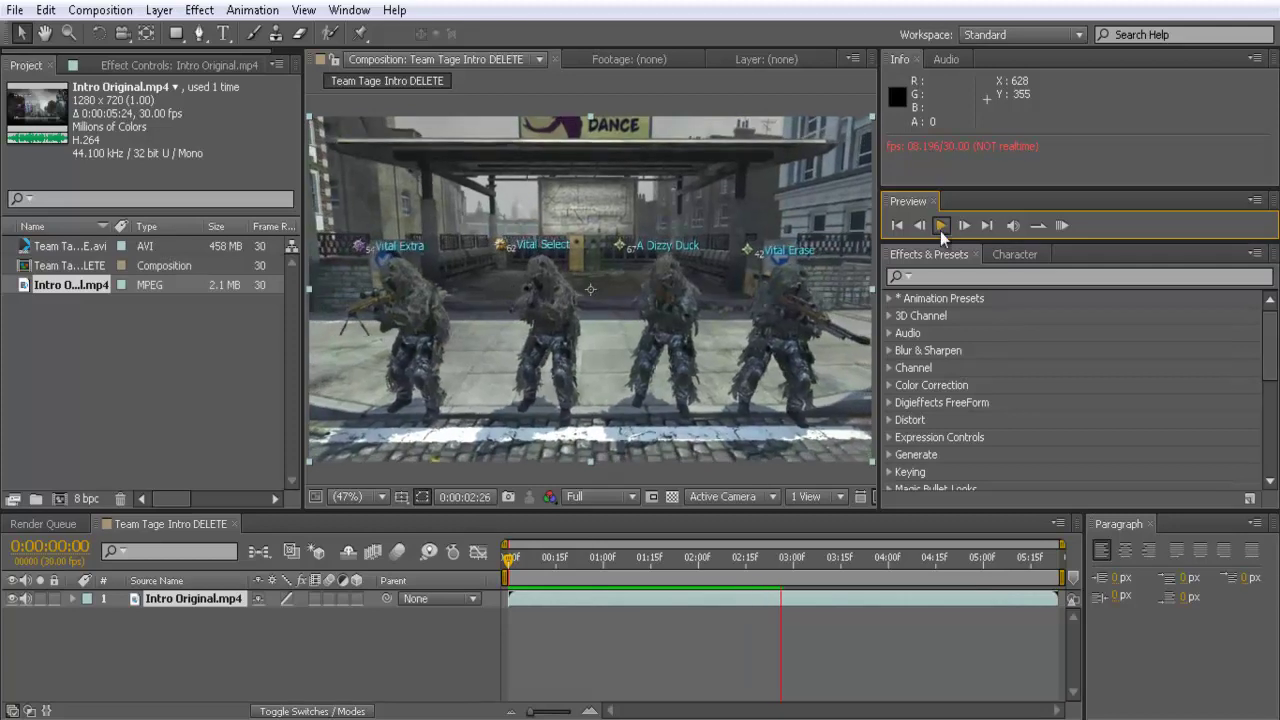
{"action": "left_click", "coordinate": [940, 229]}
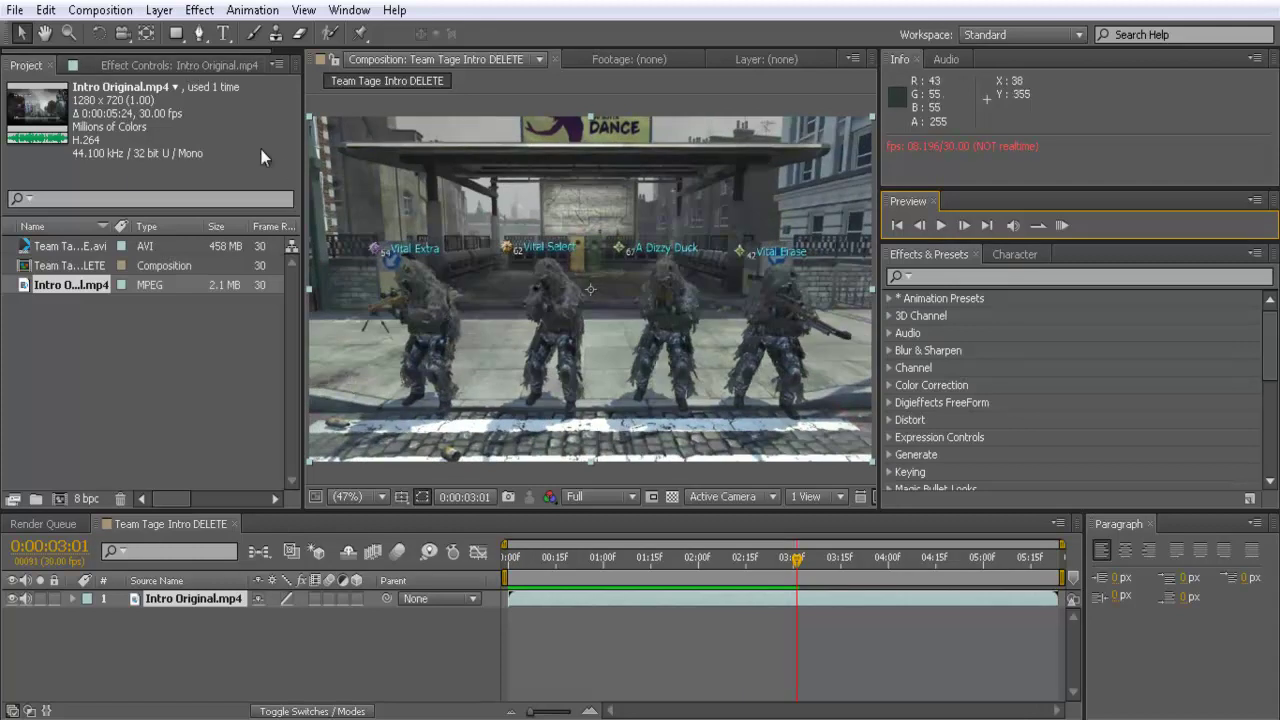
Apply the Magic Bullet Looks effect to the intro footage and open its editor.
{"action": "left_click", "coordinate": [199, 10]}
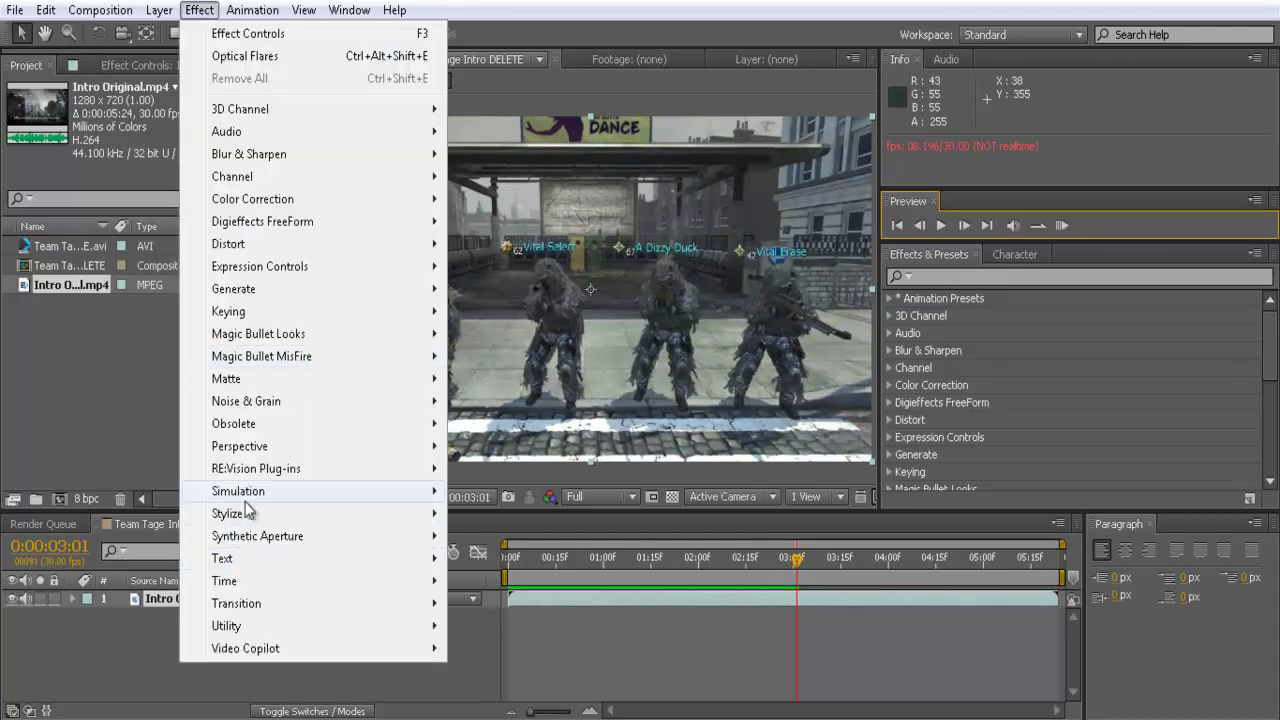
{"action": "mouse_move", "coordinate": [262, 338]}
{"action": "left_click", "coordinate": [494, 340]}
{"action": "left_click", "coordinate": [66, 156]}
Load the Legendary.ls3 look file and send the grade back to After Effects.
{"action": "mouse_move", "coordinate": [4, 93]}
{"action": "left_click", "coordinate": [12, 10]}
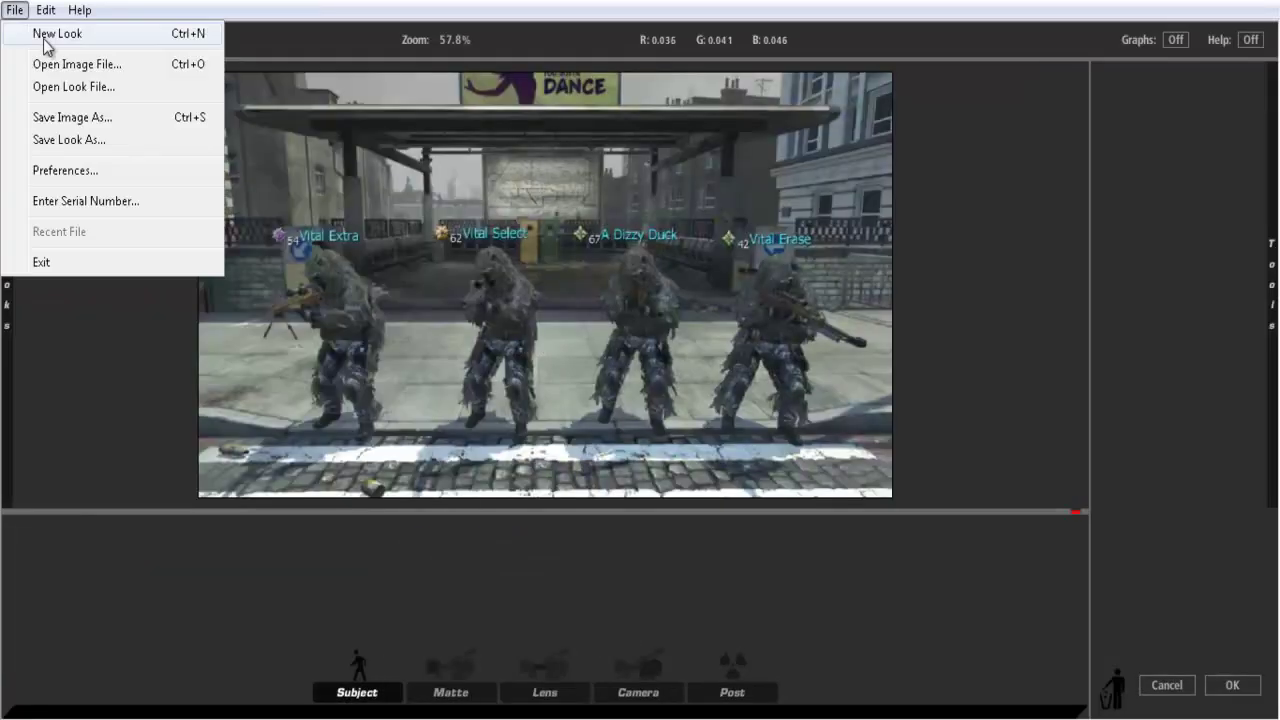
{"action": "left_click", "coordinate": [72, 88]}
{"action": "left_click", "coordinate": [555, 252]}
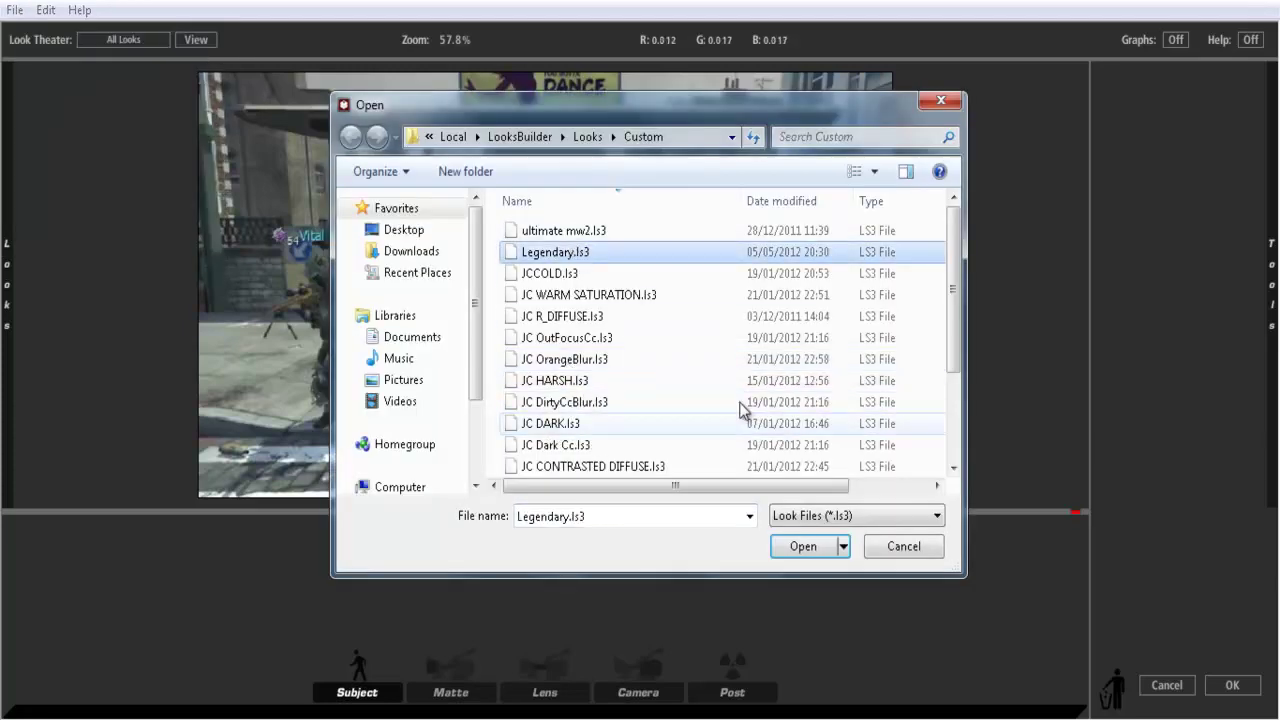
{"action": "left_click", "coordinate": [800, 548]}
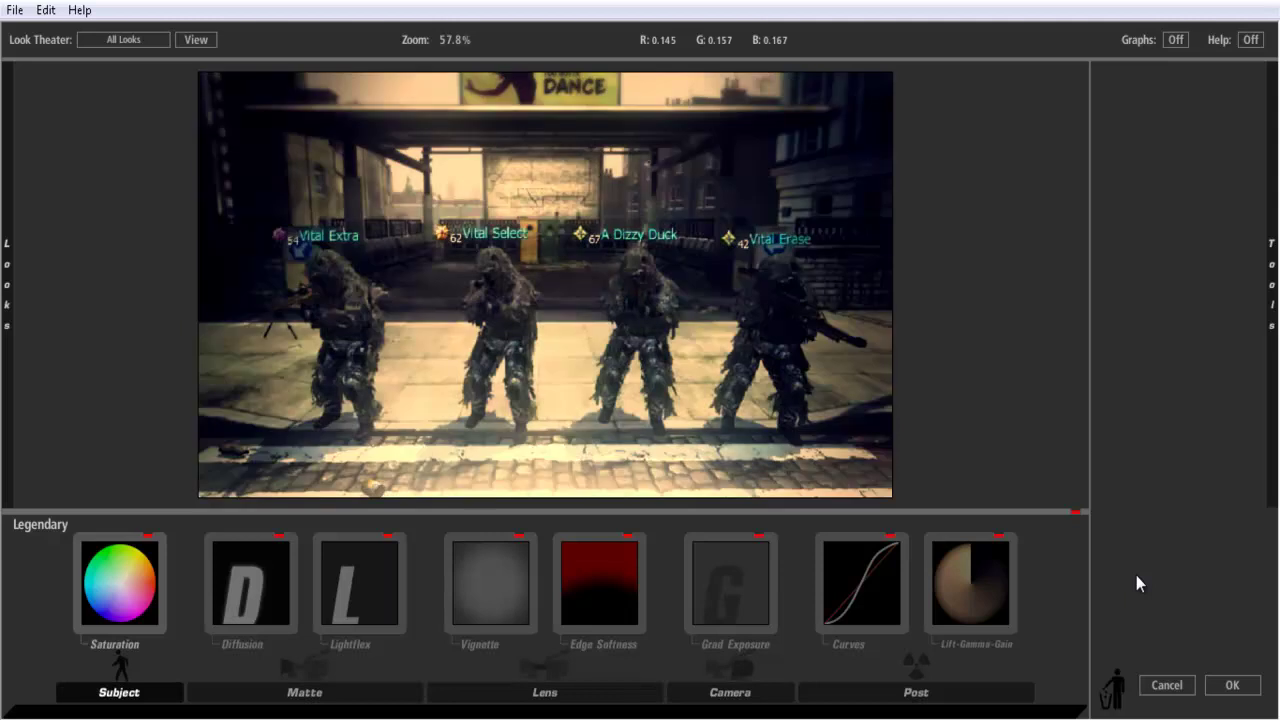
{"action": "left_click", "coordinate": [1245, 685]}
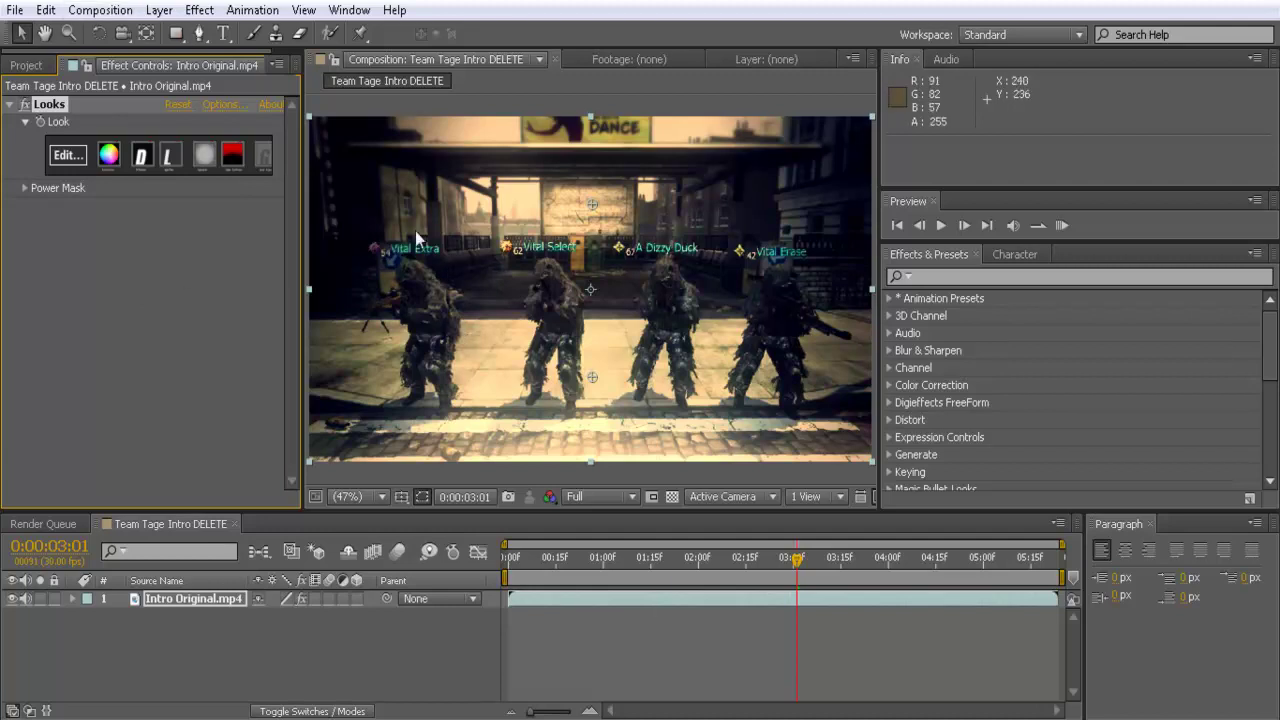
Apply Video Copilot Optical Flares to the footage with Render Mode set to Over Original.
{"action": "left_click", "coordinate": [197, 11]}
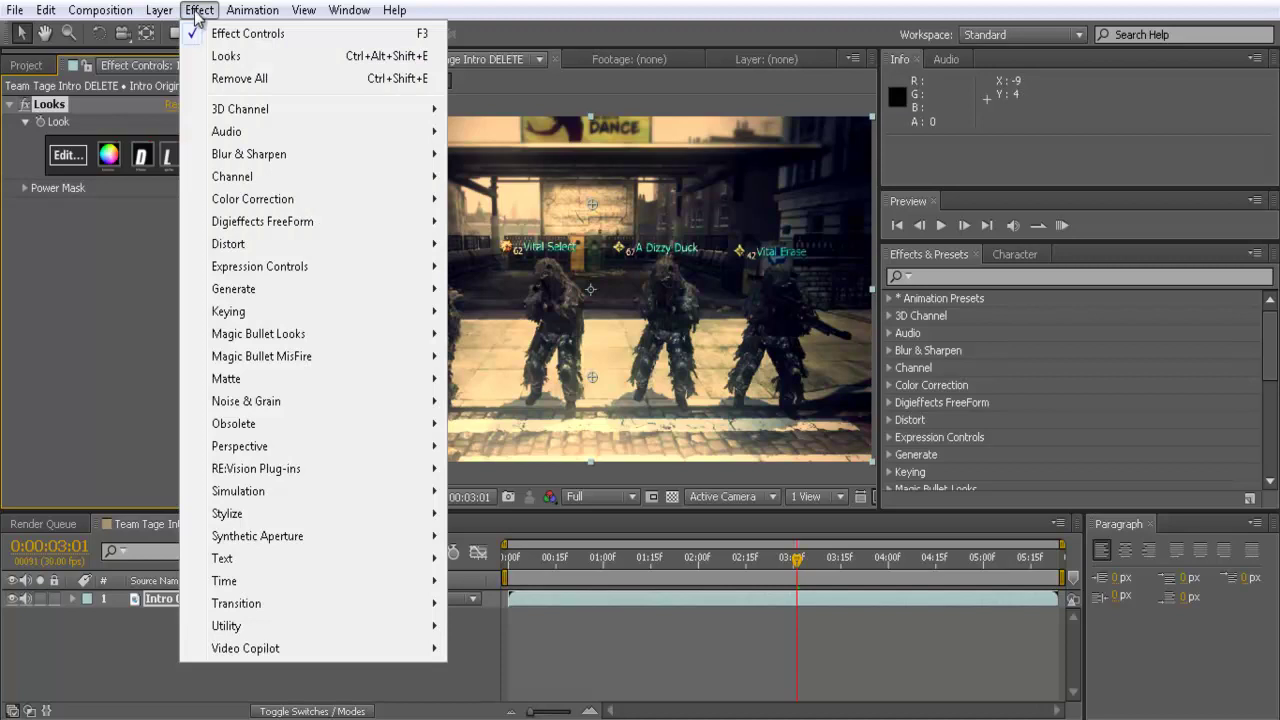
{"action": "mouse_move", "coordinate": [246, 657]}
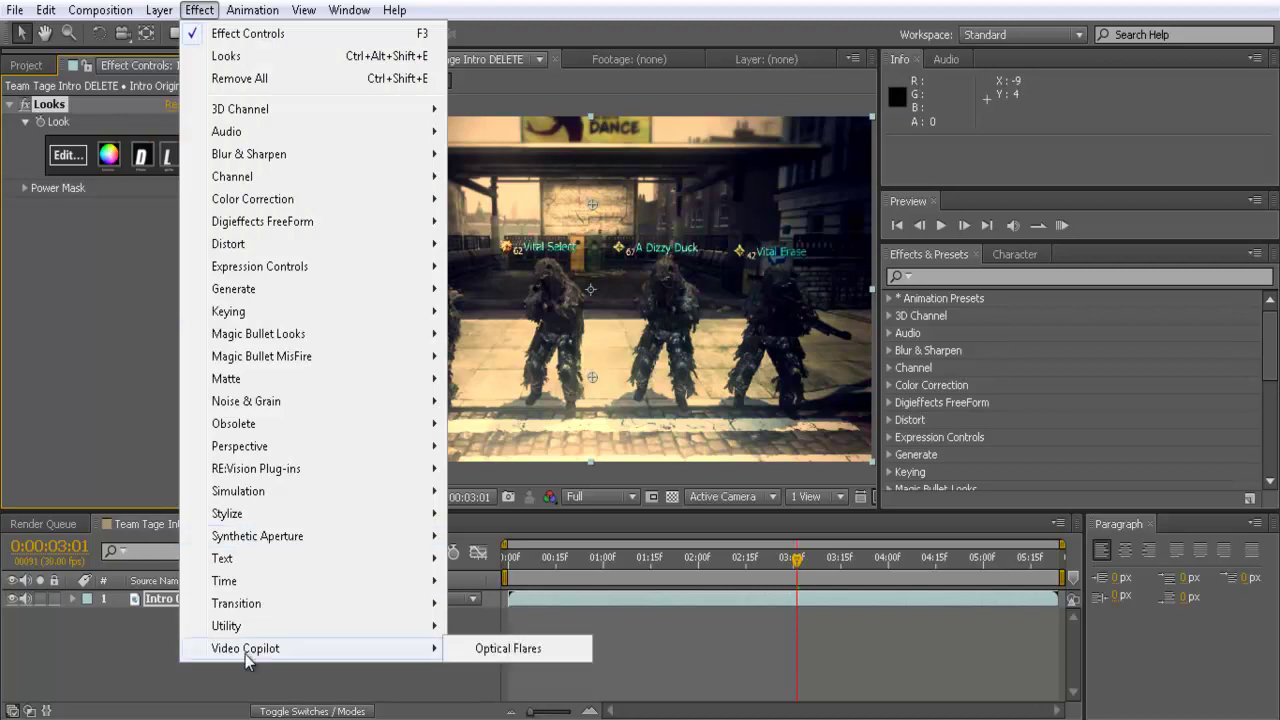
{"action": "left_click", "coordinate": [508, 648]}
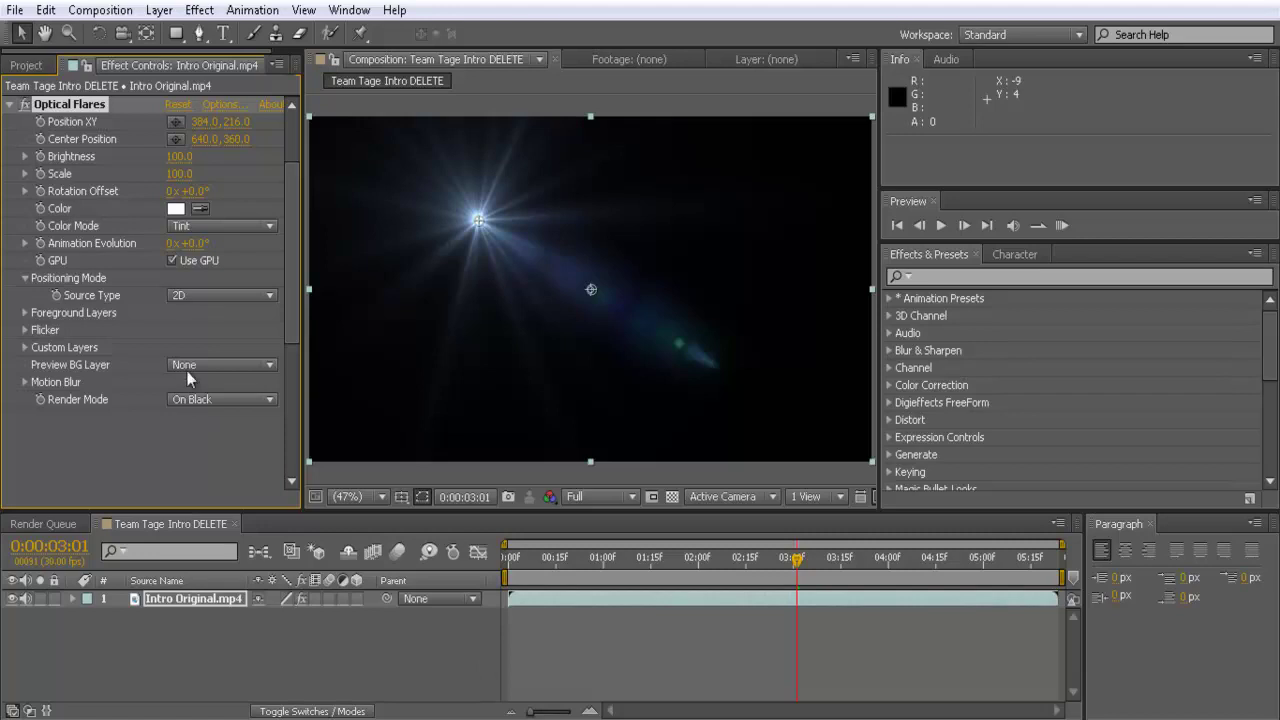
{"action": "left_click", "coordinate": [215, 399]}
{"action": "left_click", "coordinate": [211, 465]}
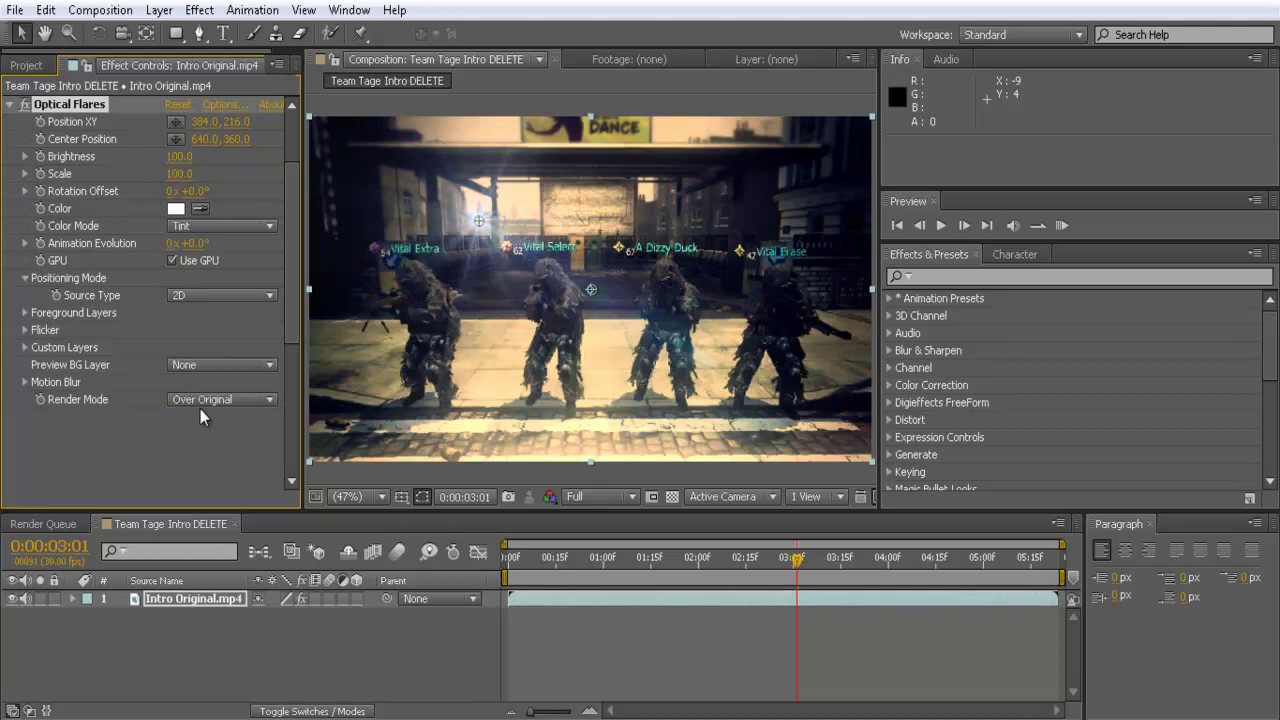
{"action": "left_click", "coordinate": [198, 400]}
{"action": "left_click", "coordinate": [220, 421]}
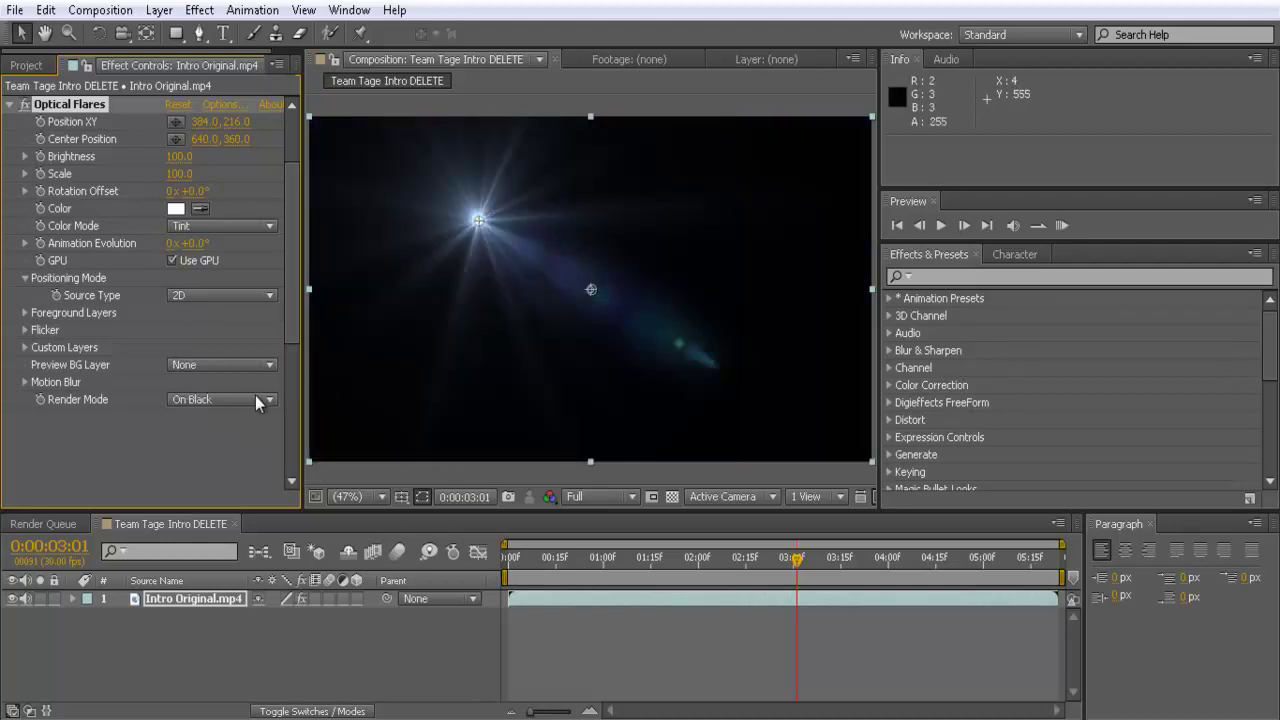
{"action": "left_click", "coordinate": [238, 402]}
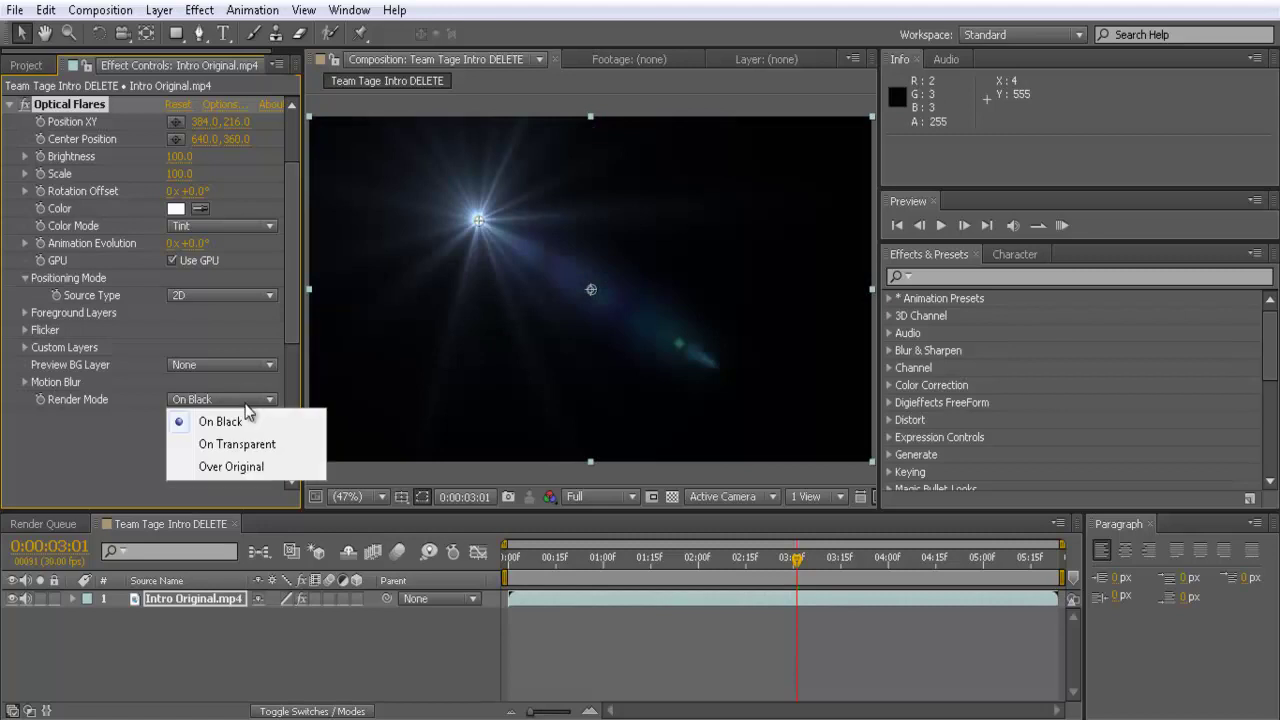
{"action": "left_click", "coordinate": [230, 467]}
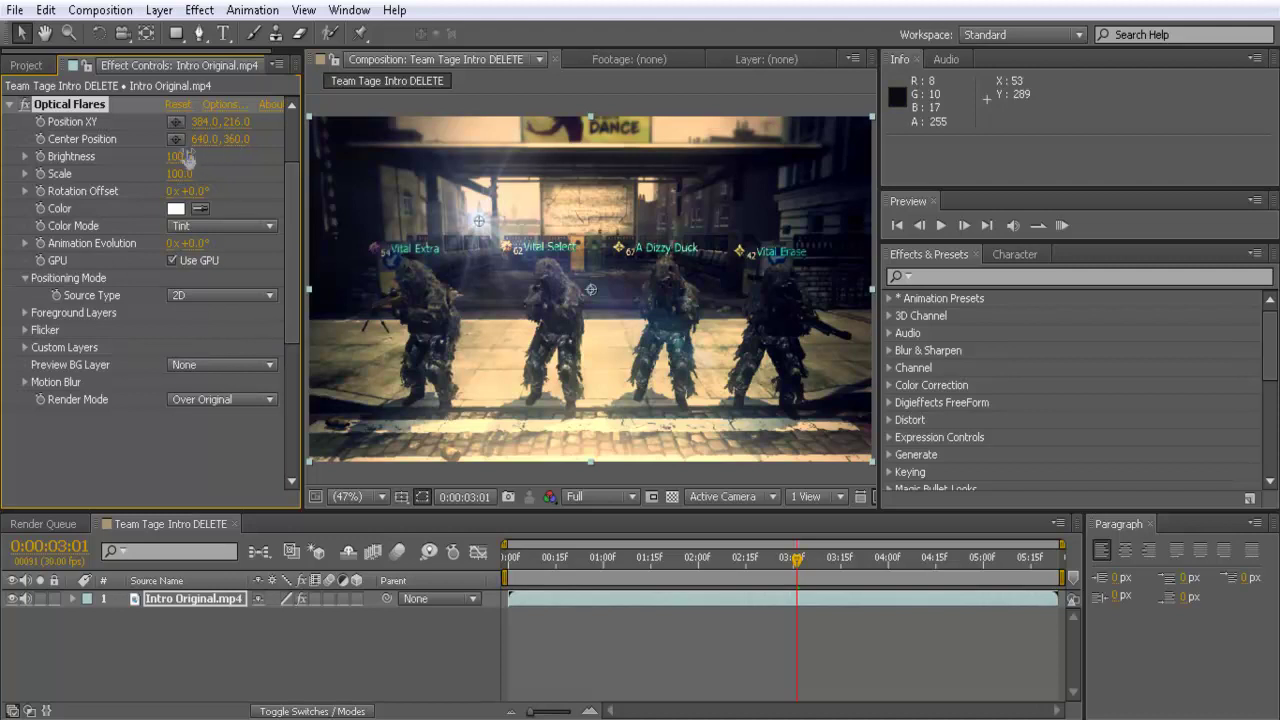
Raise the flare Brightness to 290 and set Scale to 320.
{"action": "mouse_move", "coordinate": [180, 156]}
{"action": "left_mouse_down"}
{"action": "mouse_move", "coordinate": [166, 157]}
{"action": "mouse_move", "coordinate": [193, 172]}
{"action": "mouse_move", "coordinate": [197, 156]}
{"action": "left_mouse_up"}
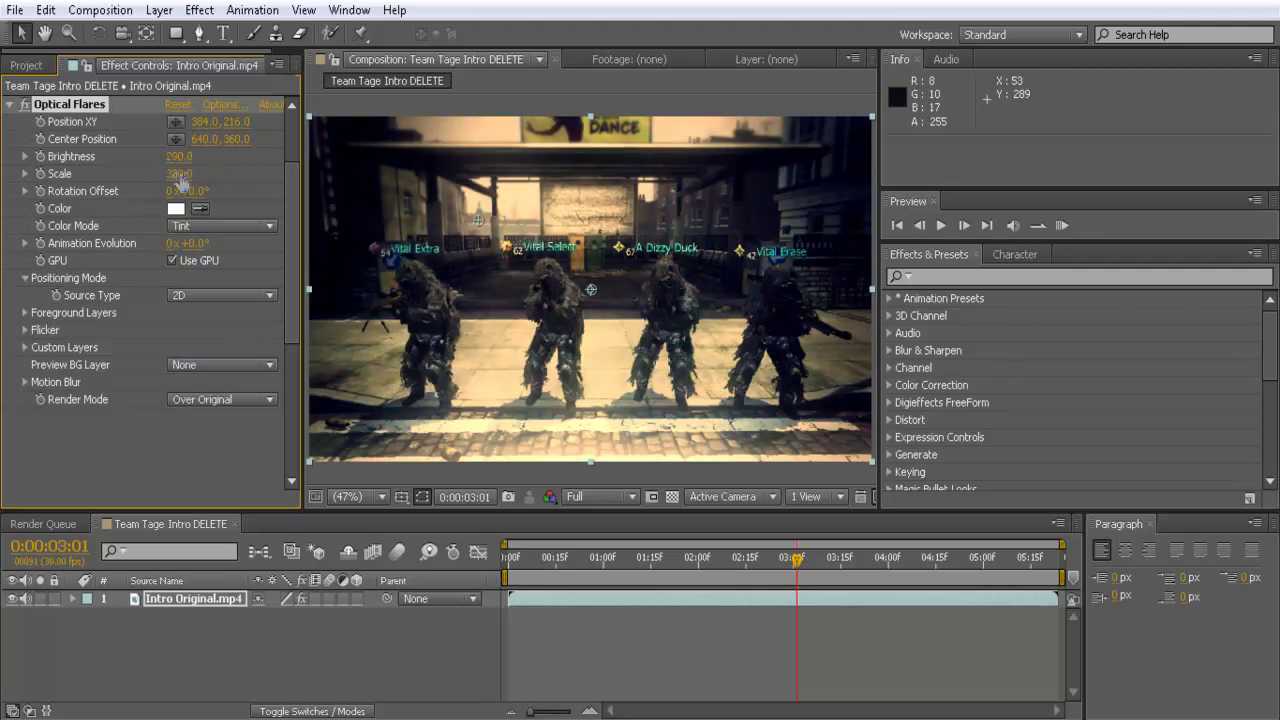
{"action": "left_click", "coordinate": [180, 173]}
{"action": "left_click", "coordinate": [181, 175]}
{"action": "key", "text": "Return"}
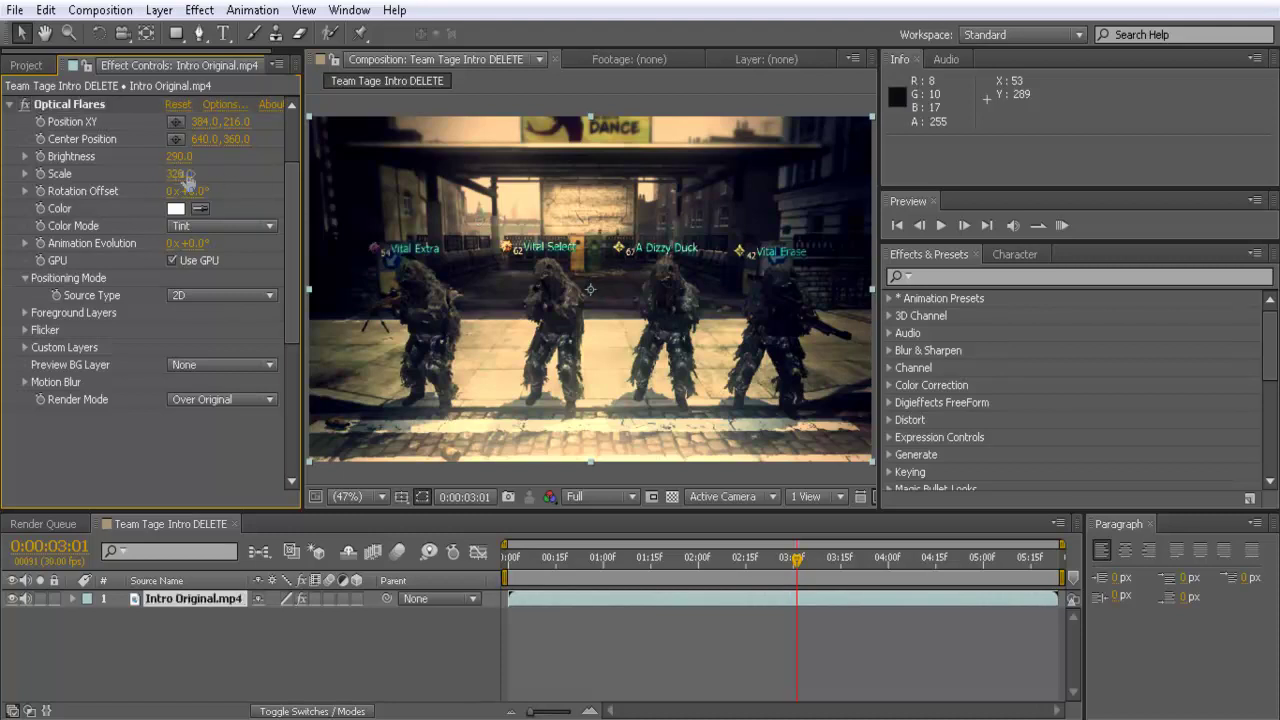
Open the Optical Flares editor and inspect the Glint and Glow elements.
{"action": "left_click", "coordinate": [217, 104]}
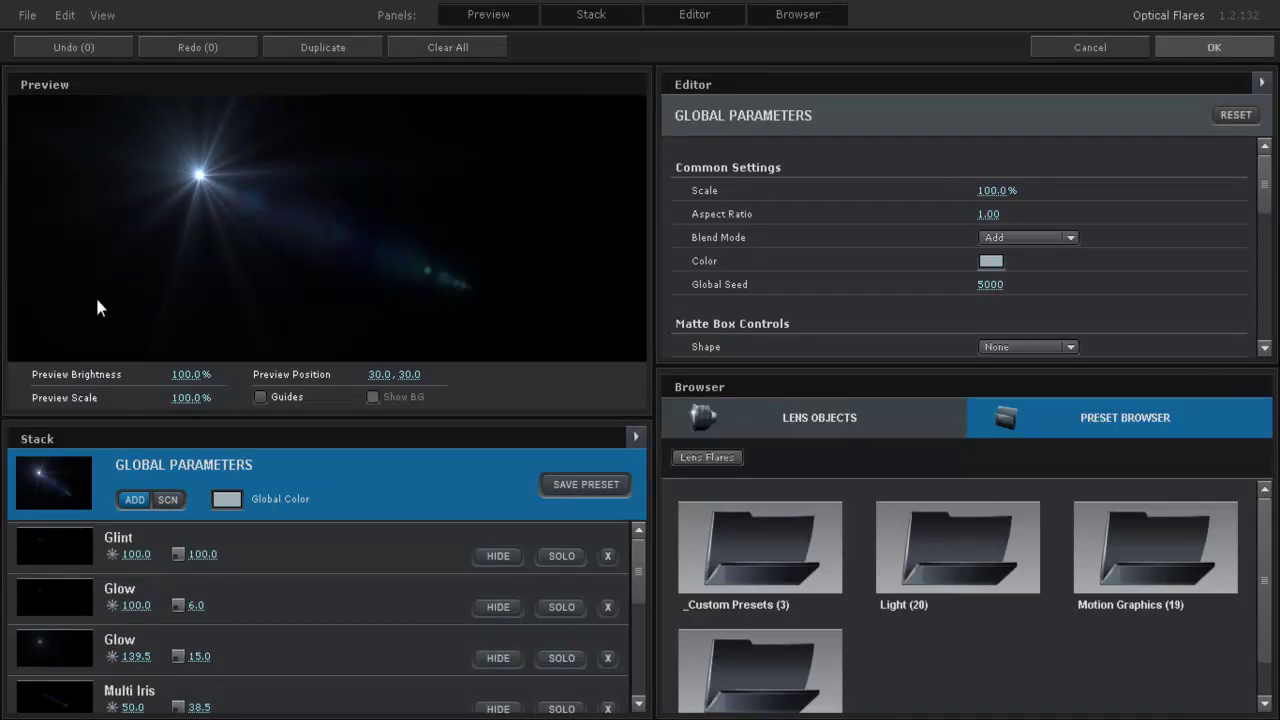
{"action": "left_click", "coordinate": [38, 536]}
{"action": "left_click", "coordinate": [46, 486]}
{"action": "left_click", "coordinate": [60, 550]}
{"action": "left_click", "coordinate": [58, 592]}
{"action": "left_click", "coordinate": [56, 638]}
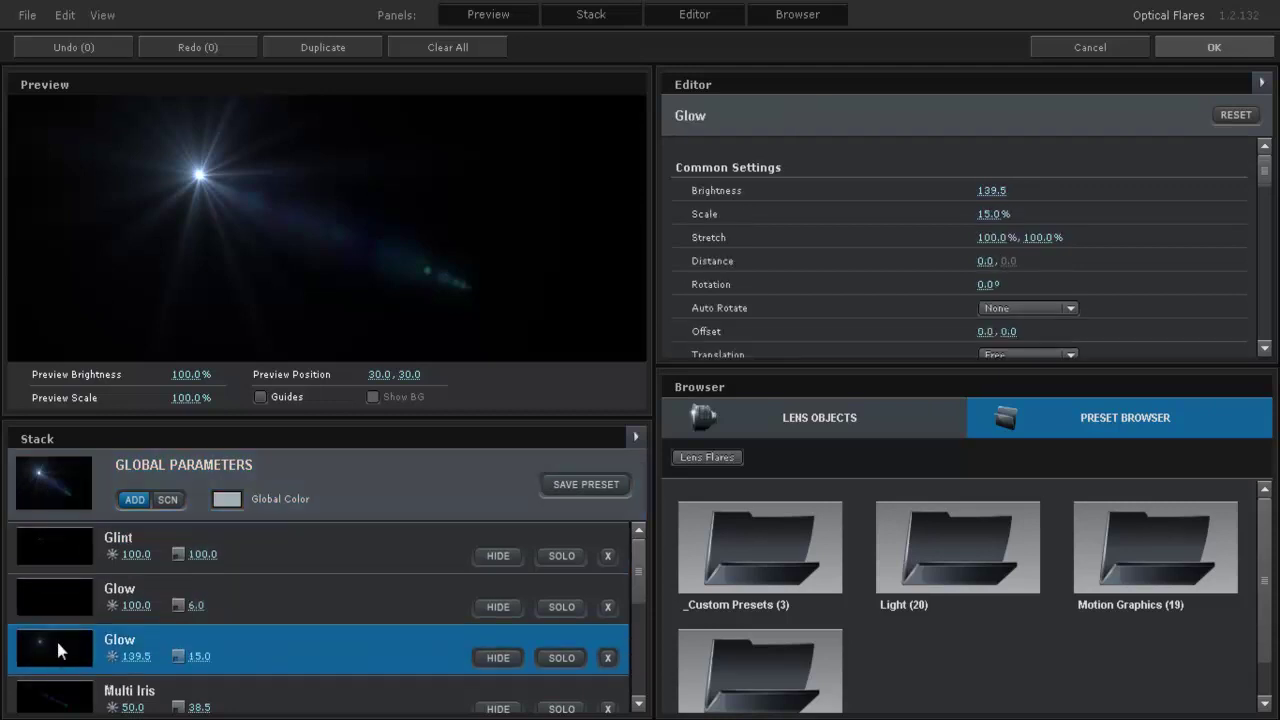
Add Glow, Multi Iris, starburst, Iris and Shimmer elements from the lens objects library.
{"action": "left_click", "coordinate": [913, 427]}
{"action": "left_click", "coordinate": [1036, 418]}
{"action": "left_click", "coordinate": [823, 421]}
{"action": "left_click", "coordinate": [737, 588]}
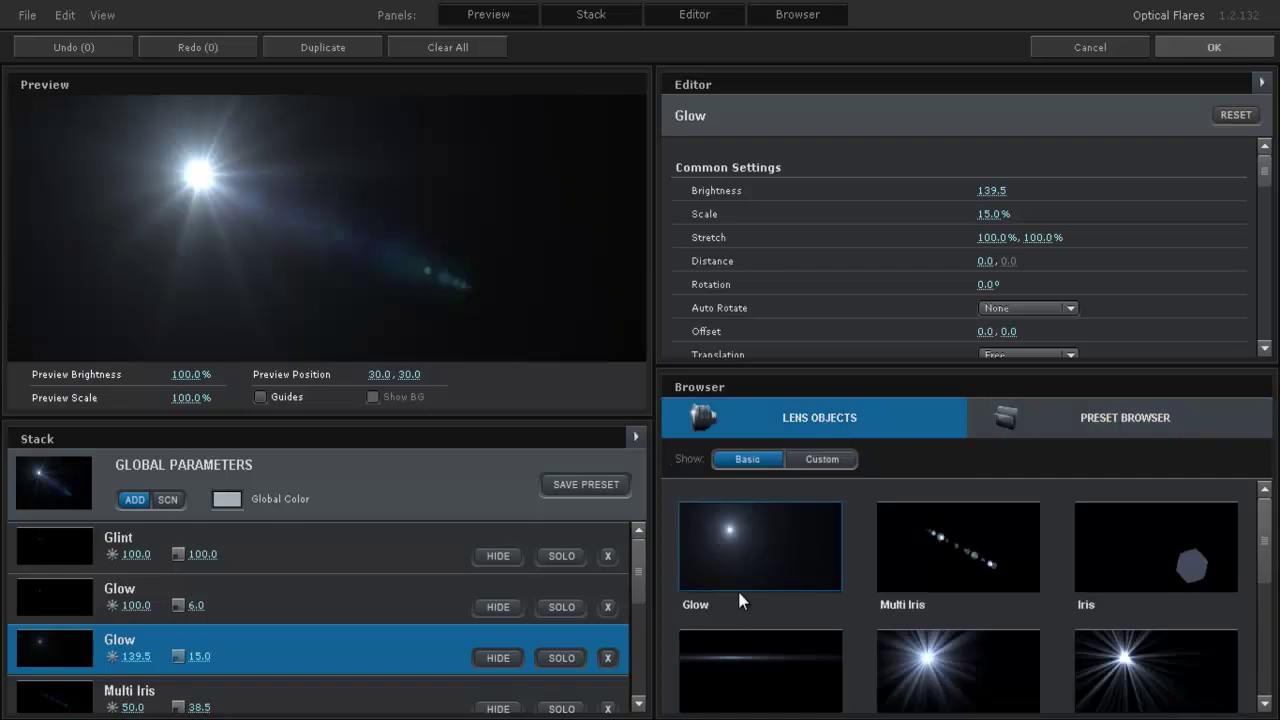
{"action": "double_click", "coordinate": [904, 567]}
{"action": "left_click", "coordinate": [1182, 656]}
{"action": "left_click", "coordinate": [1172, 555]}
{"action": "left_click", "coordinate": [1171, 560]}
{"action": "left_click", "coordinate": [958, 546]}
{"action": "left_click", "coordinate": [958, 670]}
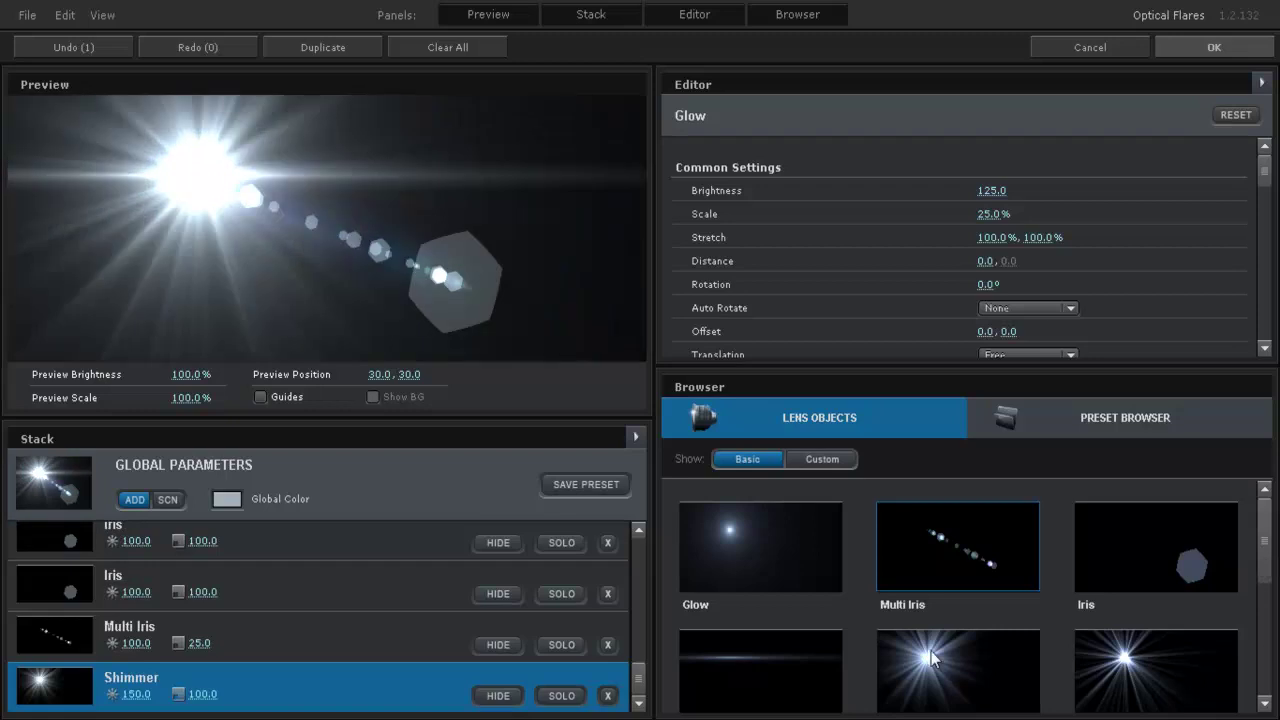
{"action": "left_click", "coordinate": [760, 546]}
Add Lens Orbs, Hoop, Caustic and Spike Ball elements, then Clear All elements.
{"action": "scroll", "coordinate": [860, 600], "scroll_direction": "down", "scroll_amount": 3}
{"action": "left_click", "coordinate": [1156, 630]}
{"action": "left_click", "coordinate": [760, 630]}
{"action": "left_click", "coordinate": [958, 630]}
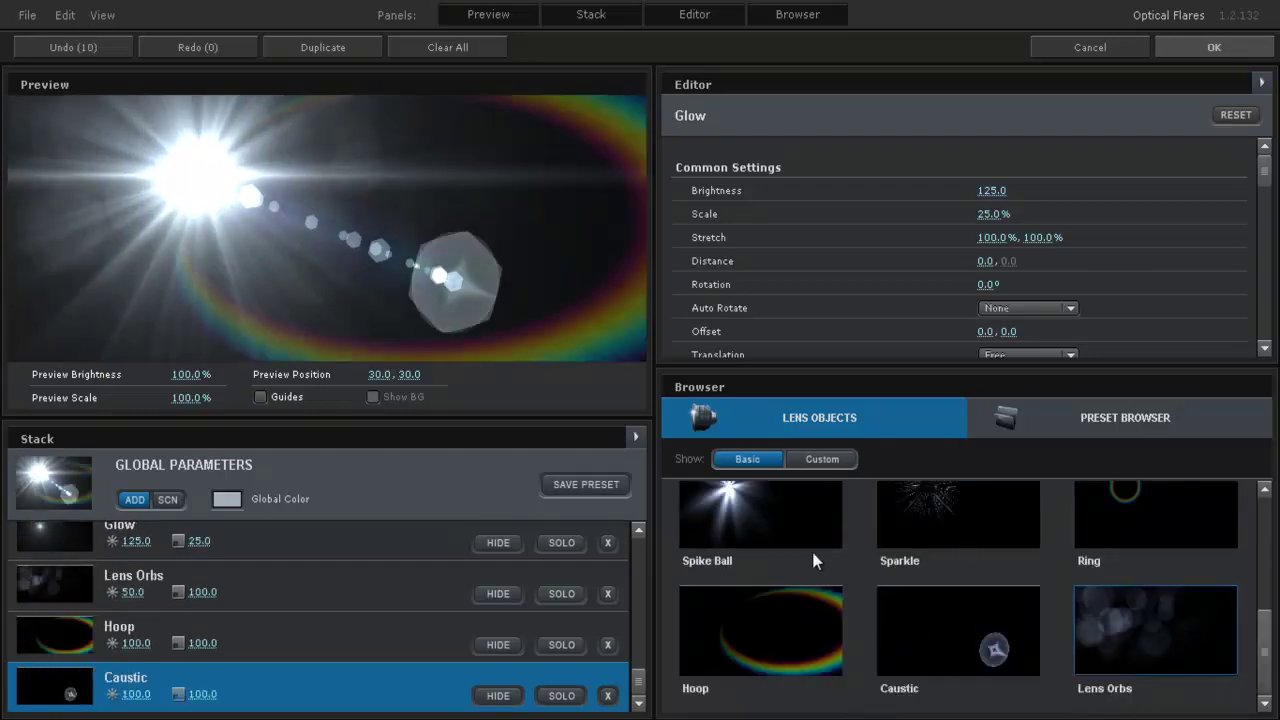
{"action": "left_click", "coordinate": [1156, 630]}
{"action": "left_click", "coordinate": [760, 630]}
{"action": "left_click", "coordinate": [760, 515]}
{"action": "left_click", "coordinate": [958, 630]}
{"action": "left_click", "coordinate": [958, 630]}
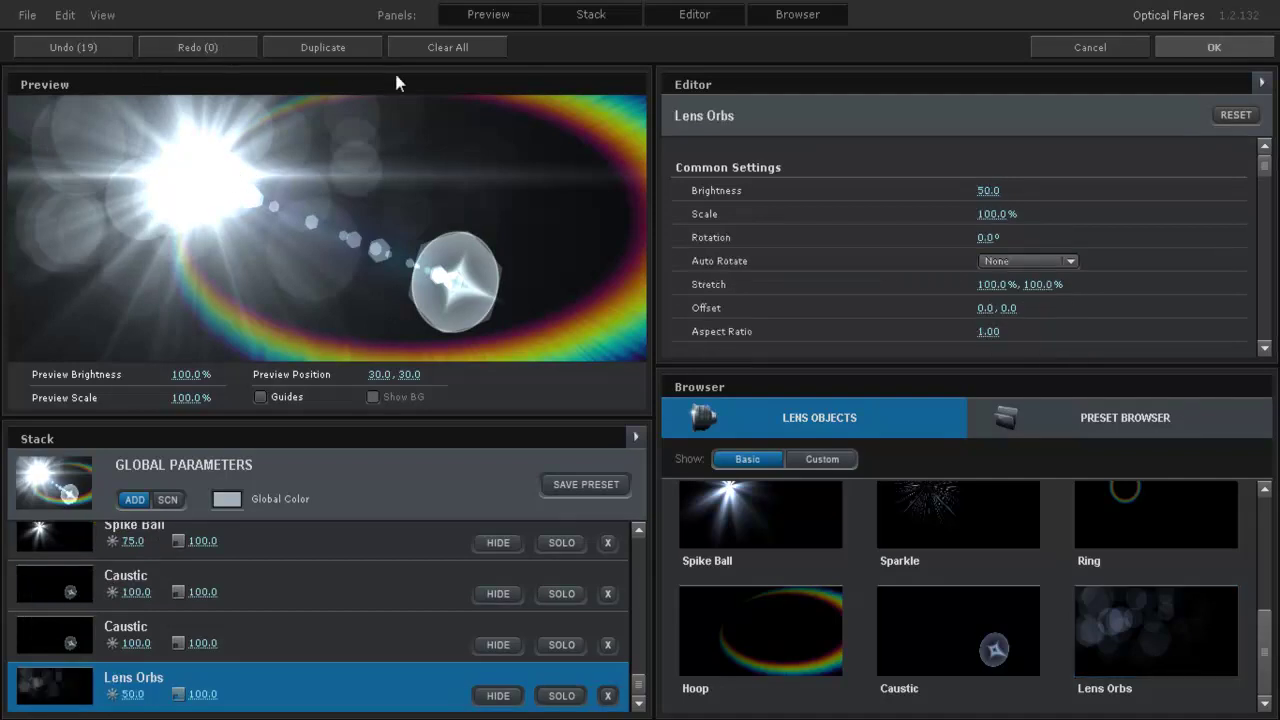
{"action": "left_click", "coordinate": [458, 50]}
{"action": "left_click", "coordinate": [577, 391]}
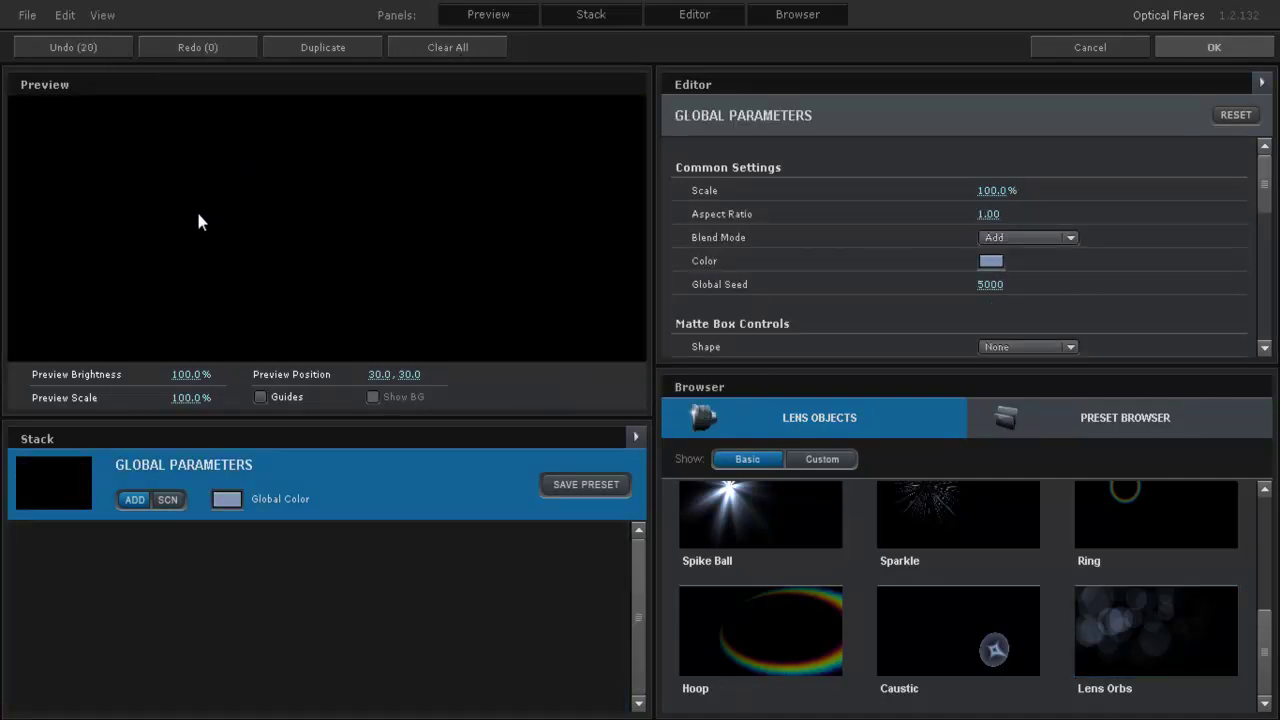
Clear all flare elements and add a single Glow element.
{"action": "left_click", "coordinate": [431, 50]}
{"action": "left_click", "coordinate": [588, 384]}
{"action": "left_click_drag", "start_coordinate": [1258, 666], "coordinate": [1256, 530]}
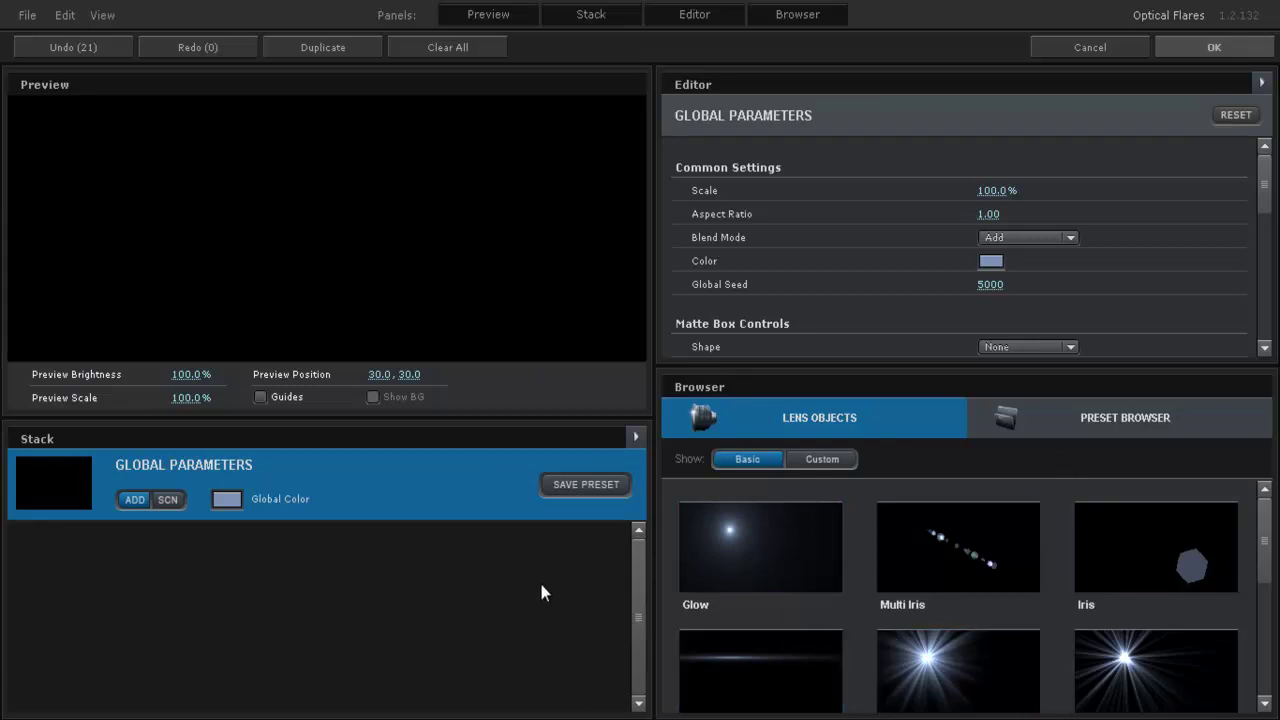
{"action": "left_click", "coordinate": [728, 566]}
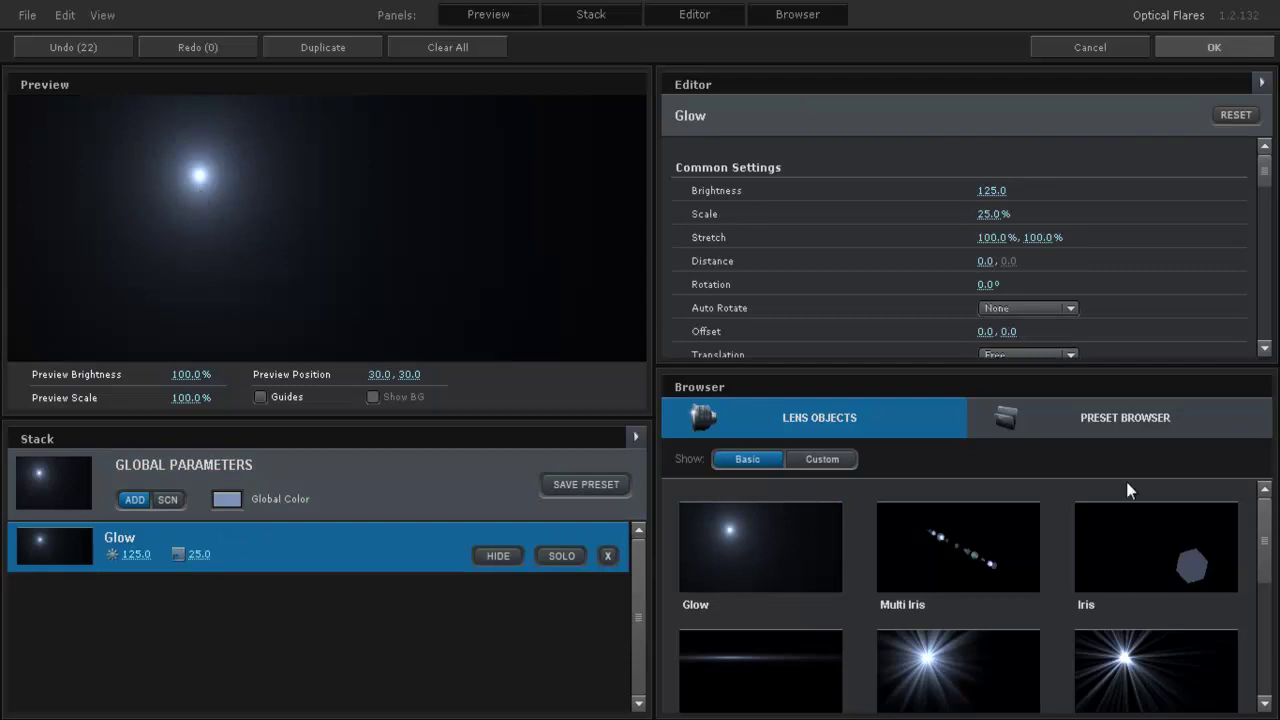
Try the Beached preset from the Preset Browser, then undo and redo back to the glow.
{"action": "mouse_move", "coordinate": [1265, 568]}
{"action": "left_mouse_down"}
{"action": "mouse_move", "coordinate": [1265, 650]}
{"action": "mouse_move", "coordinate": [1266, 537]}
{"action": "left_mouse_up"}
{"action": "left_click", "coordinate": [1122, 420]}
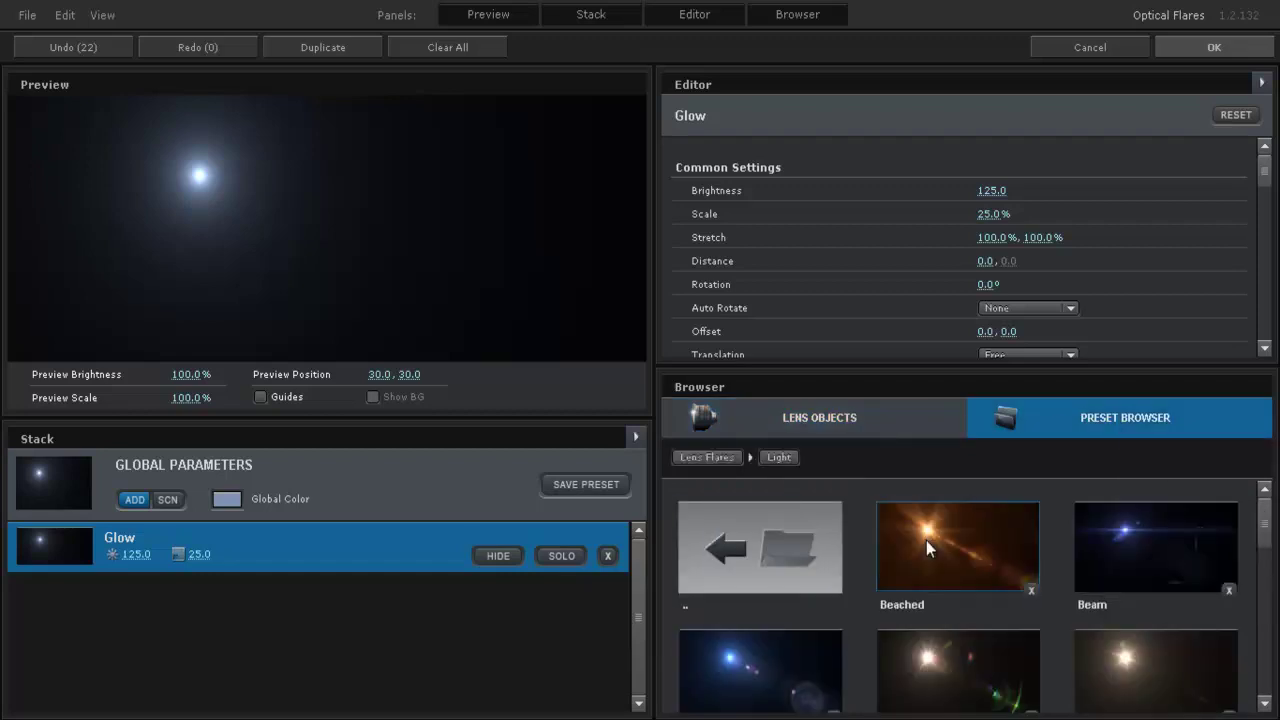
{"action": "left_click", "coordinate": [971, 558]}
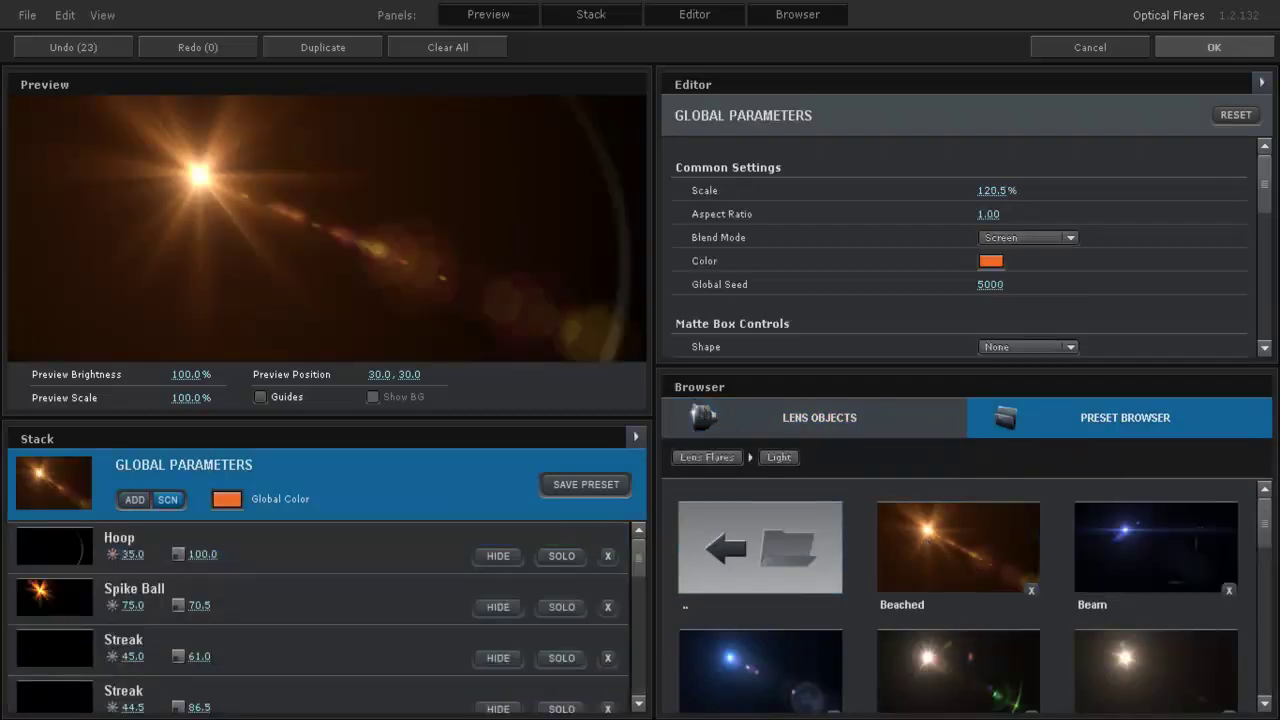
{"action": "left_click", "coordinate": [108, 49]}
{"action": "left_click", "coordinate": [105, 49]}
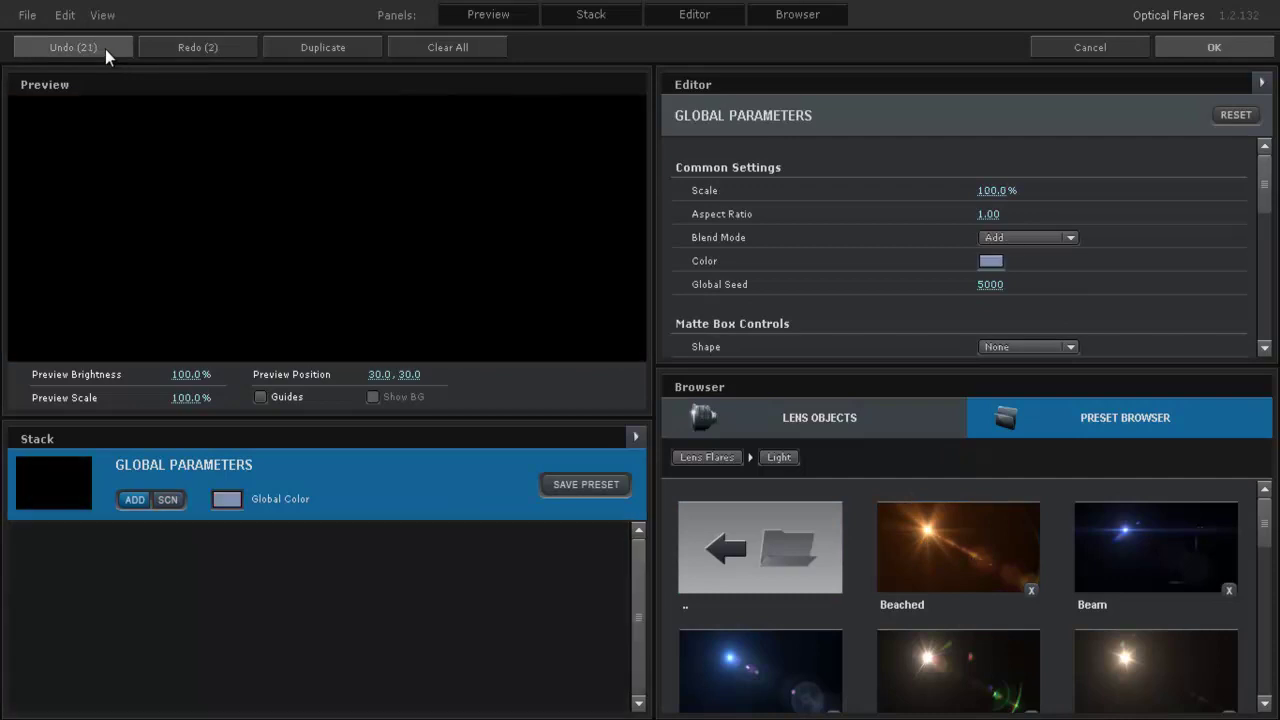
{"action": "left_click", "coordinate": [216, 50]}
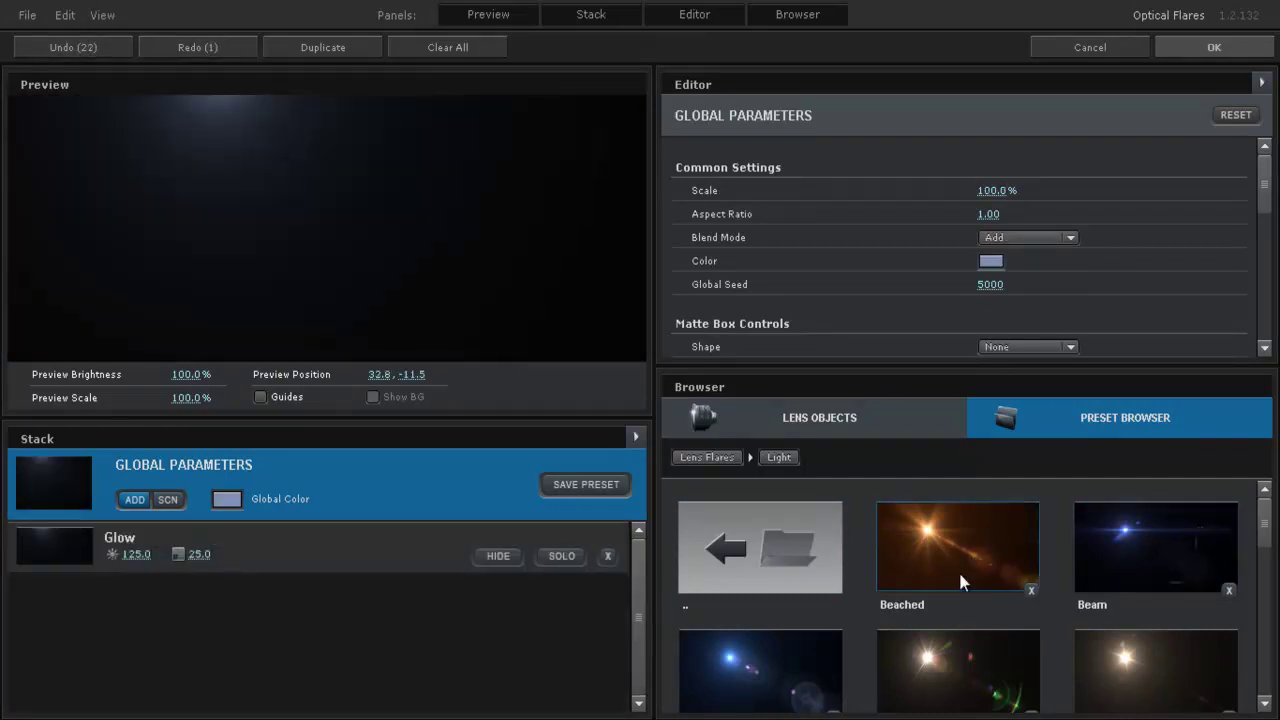
Try the Beam, Pink Glow, Red Light, Purple Bird and Beached presets, moving the flare lower.
{"action": "left_click", "coordinate": [1115, 553]}
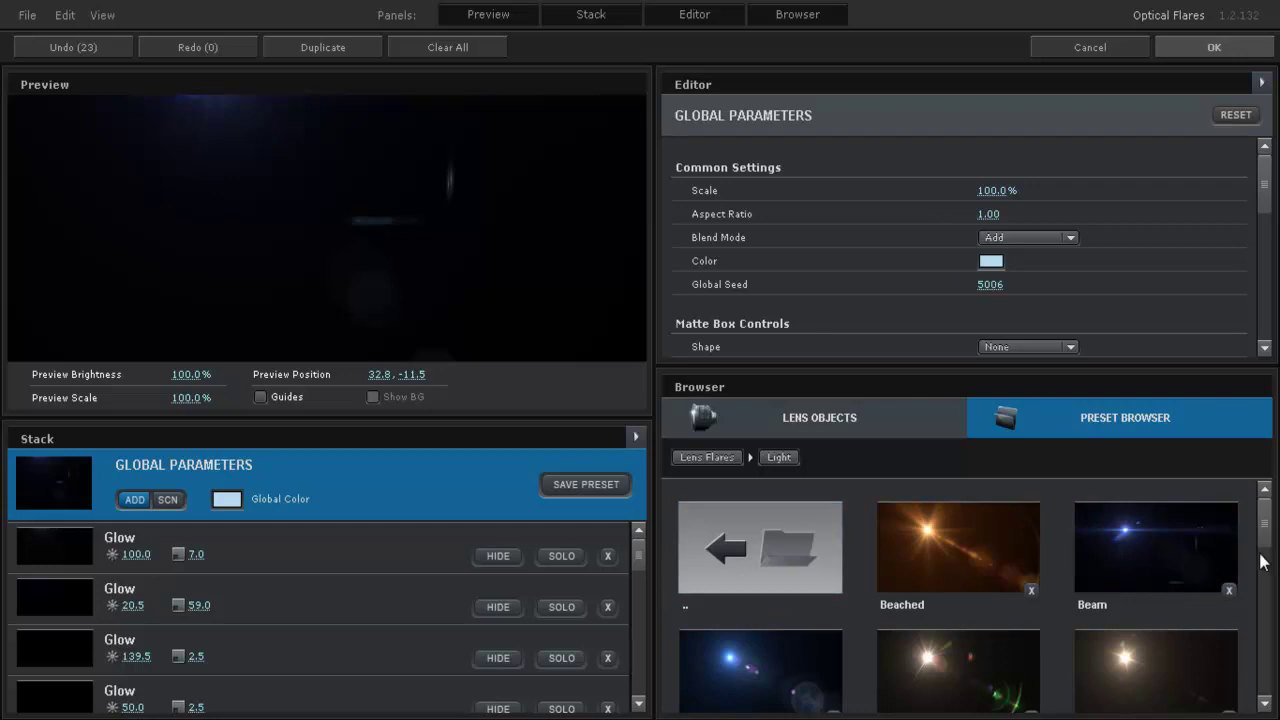
{"action": "scroll", "coordinate": [1266, 558], "scroll_direction": "down", "scroll_amount": 1}
{"action": "scroll", "coordinate": [1266, 558], "scroll_direction": "down", "scroll_amount": 3}
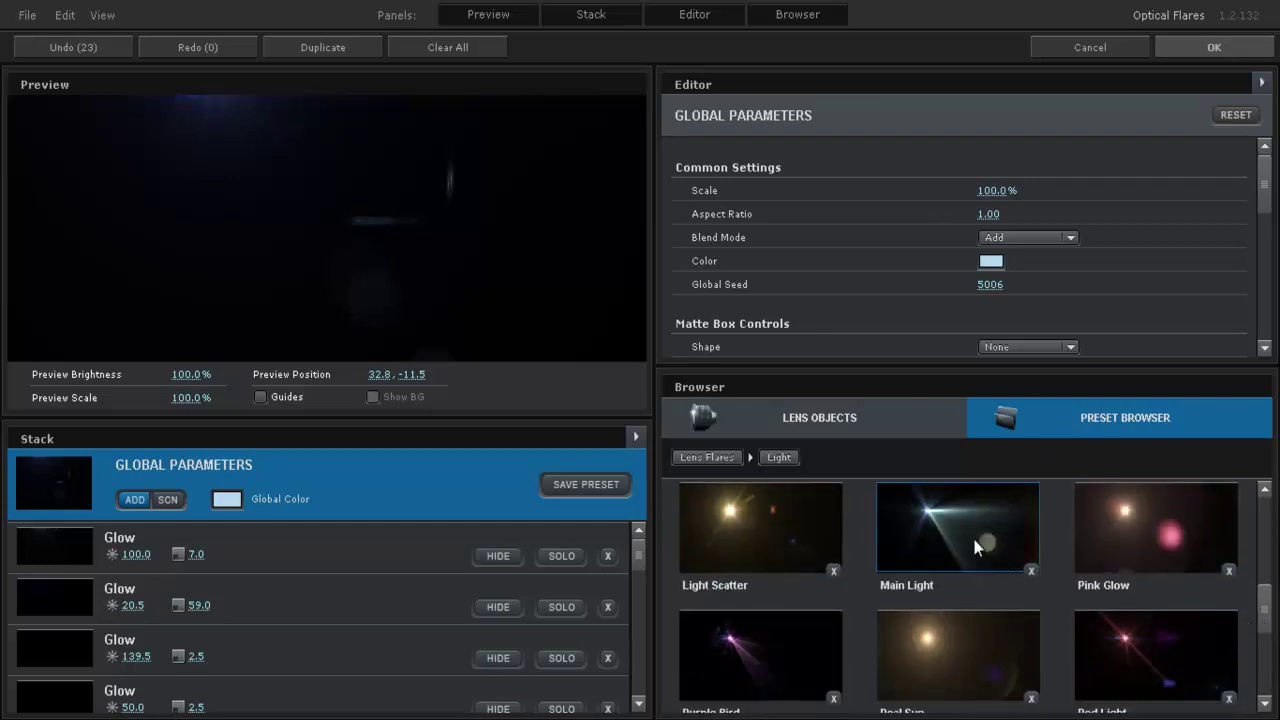
{"action": "left_click", "coordinate": [1155, 545]}
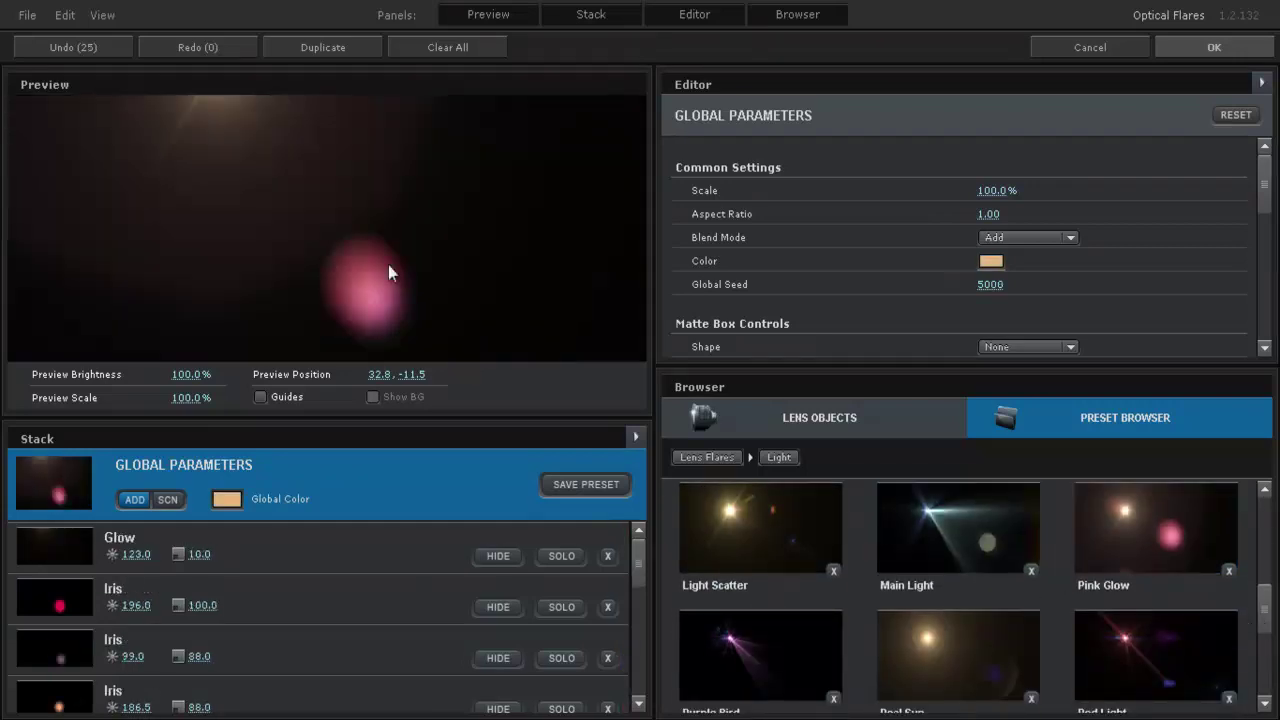
{"action": "left_click", "coordinate": [1104, 632]}
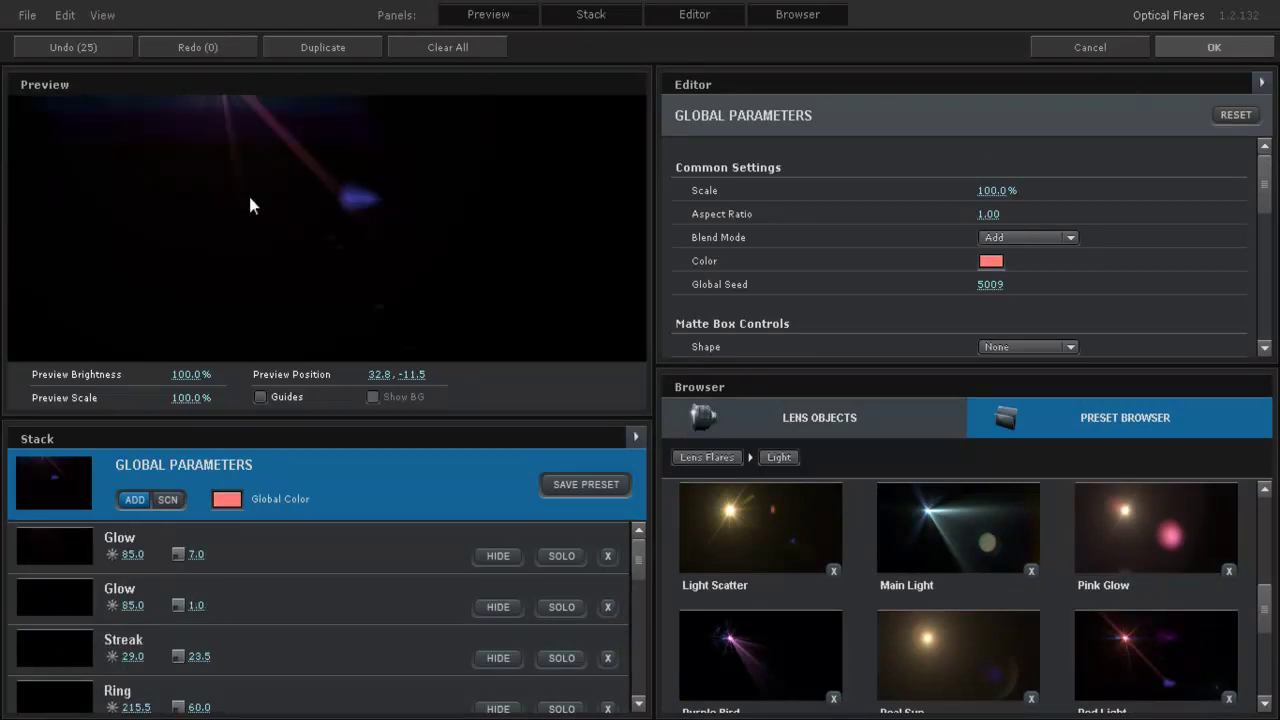
{"action": "left_click_drag", "start_coordinate": [242, 198], "coordinate": [321, 231]}
{"action": "left_click", "coordinate": [772, 690]}
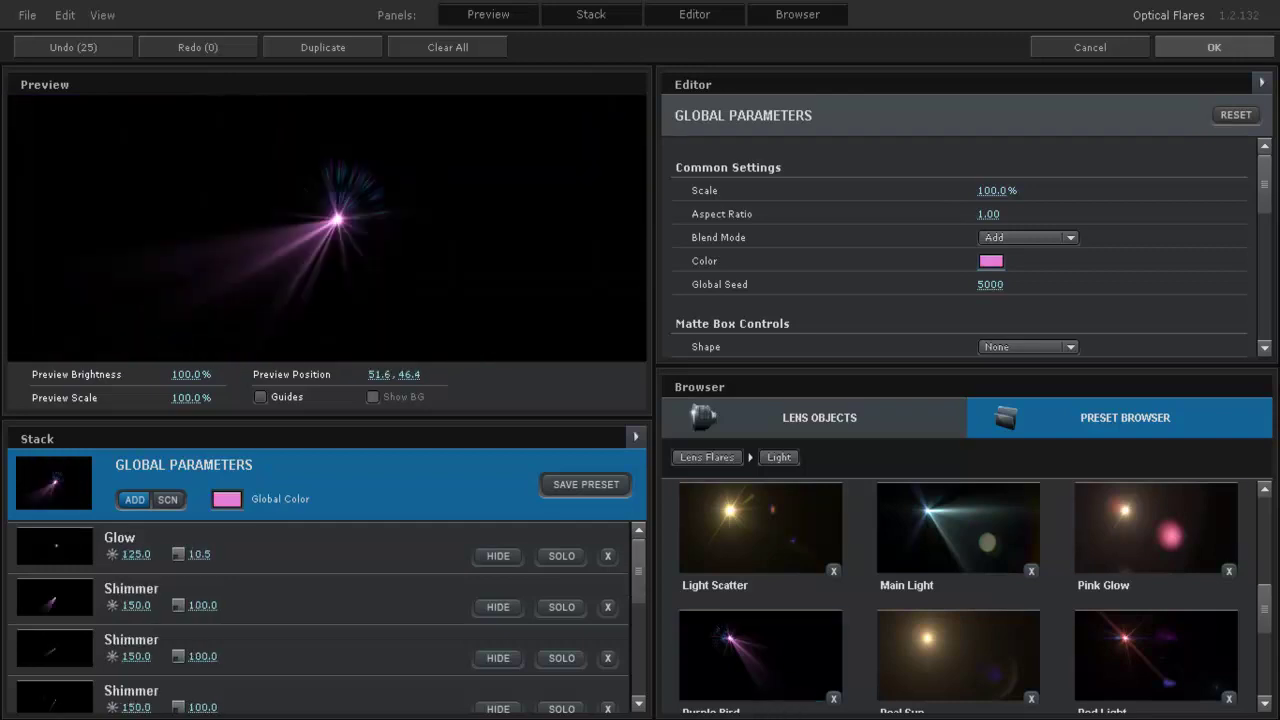
{"action": "left_click_drag", "start_coordinate": [1270, 605], "coordinate": [1266, 492]}
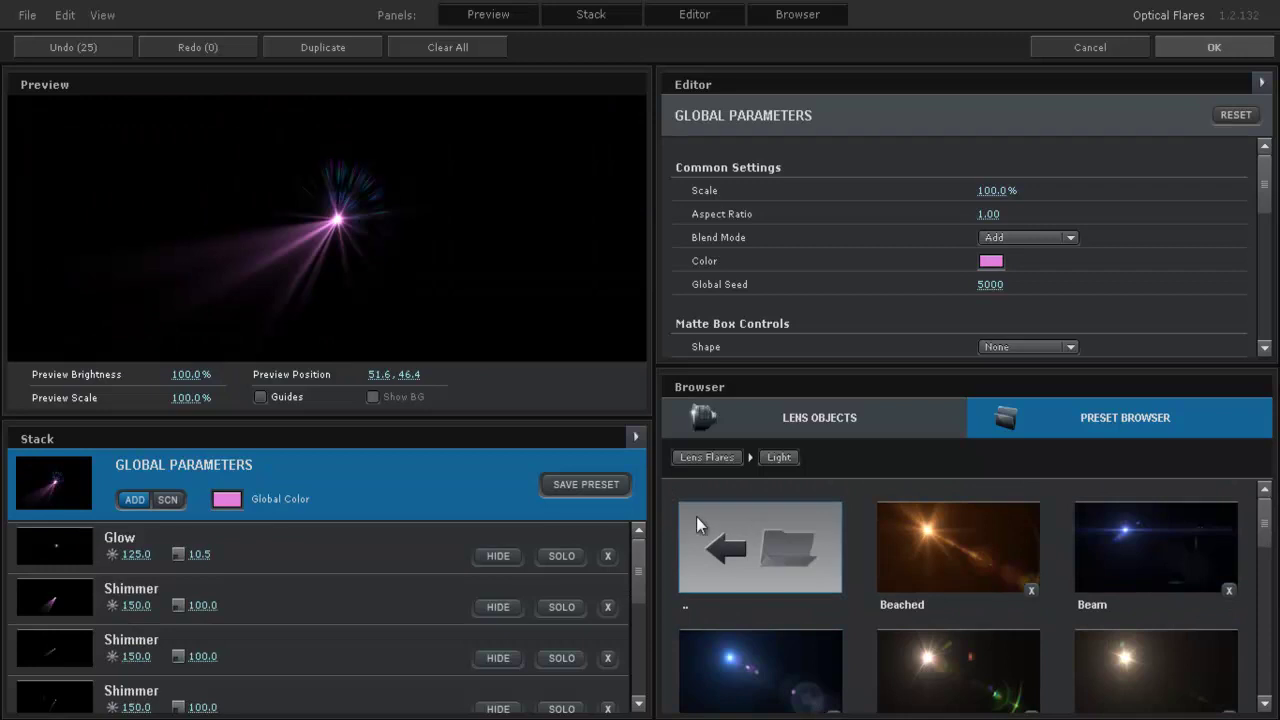
{"action": "left_click", "coordinate": [938, 540]}
Clear the flare stack again and add a single Glow element.
{"action": "left_click", "coordinate": [798, 425]}
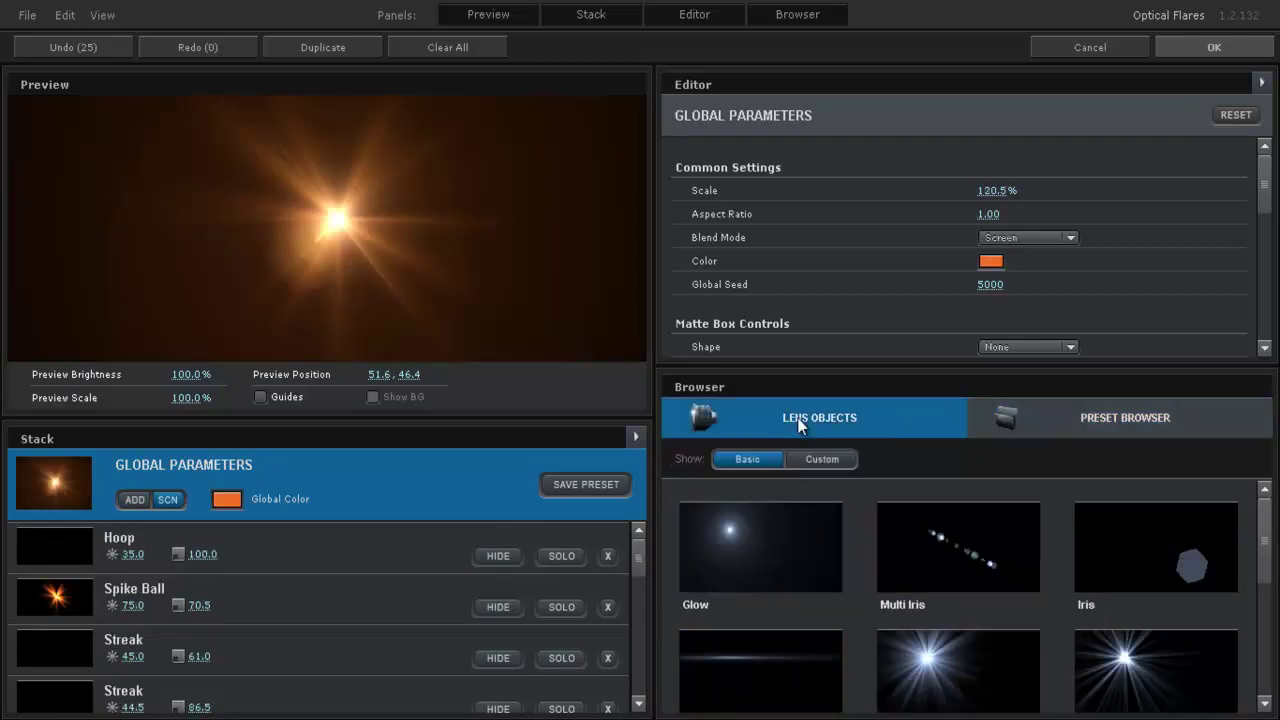
{"action": "left_click", "coordinate": [769, 525]}
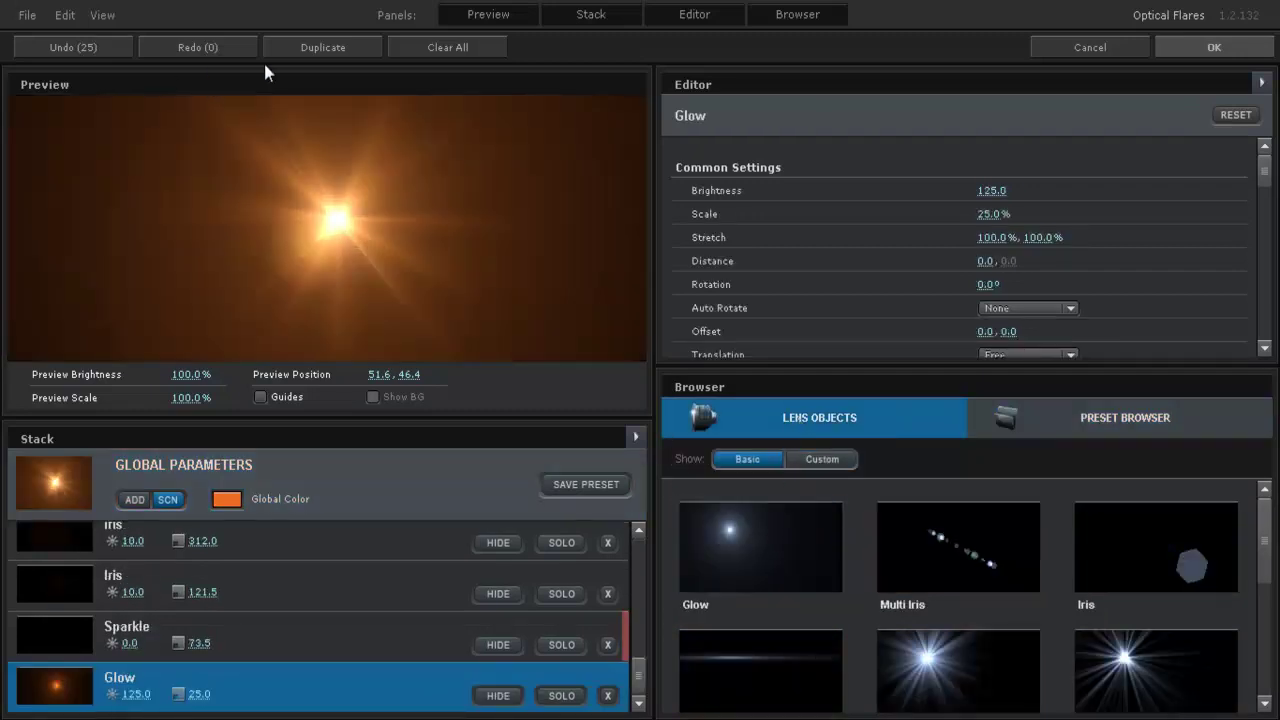
{"action": "left_click", "coordinate": [400, 48]}
{"action": "left_click", "coordinate": [583, 398]}
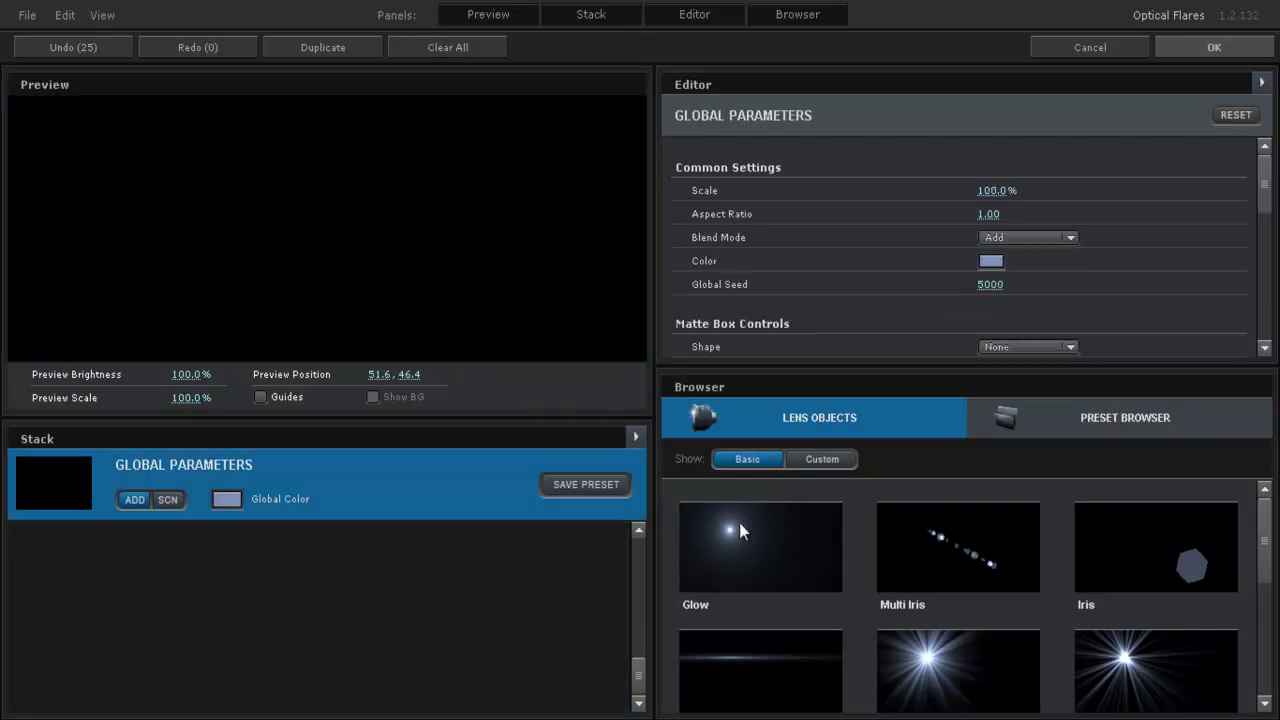
{"action": "left_click", "coordinate": [746, 544]}
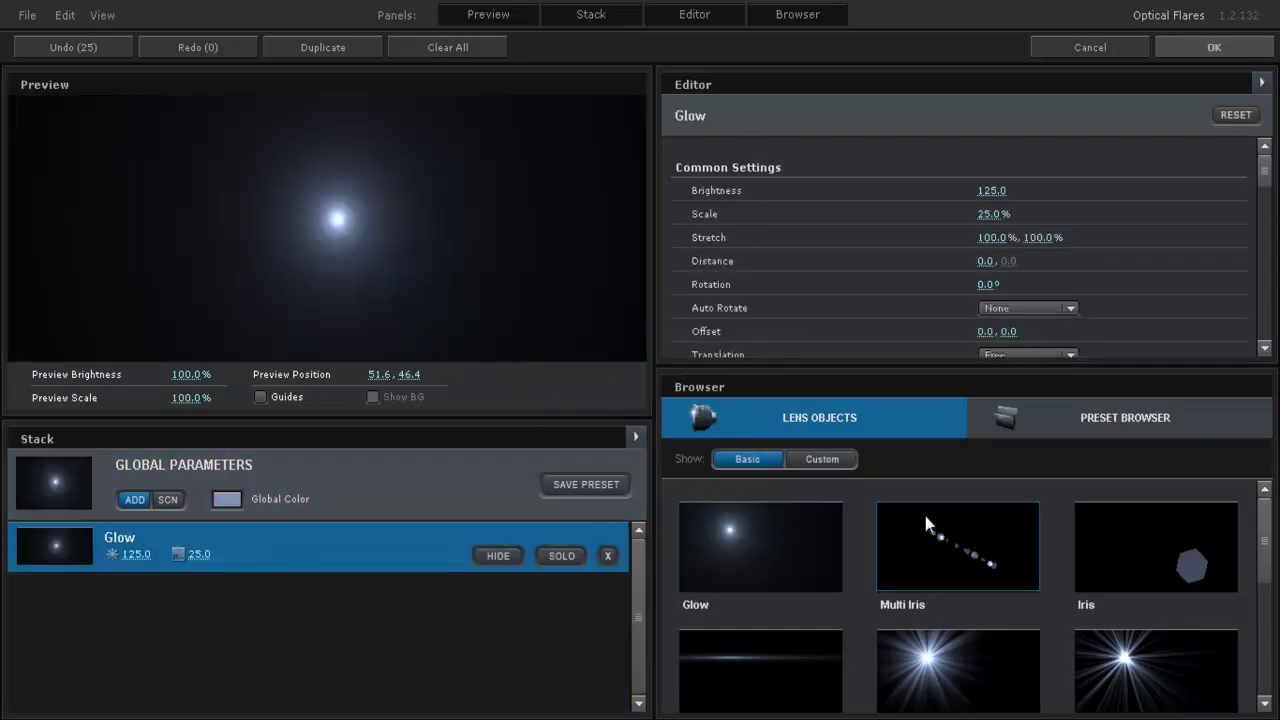
Browse the Light presets and custom lens elements, then open the _Custom Presets folder.
{"action": "left_click", "coordinate": [1080, 431]}
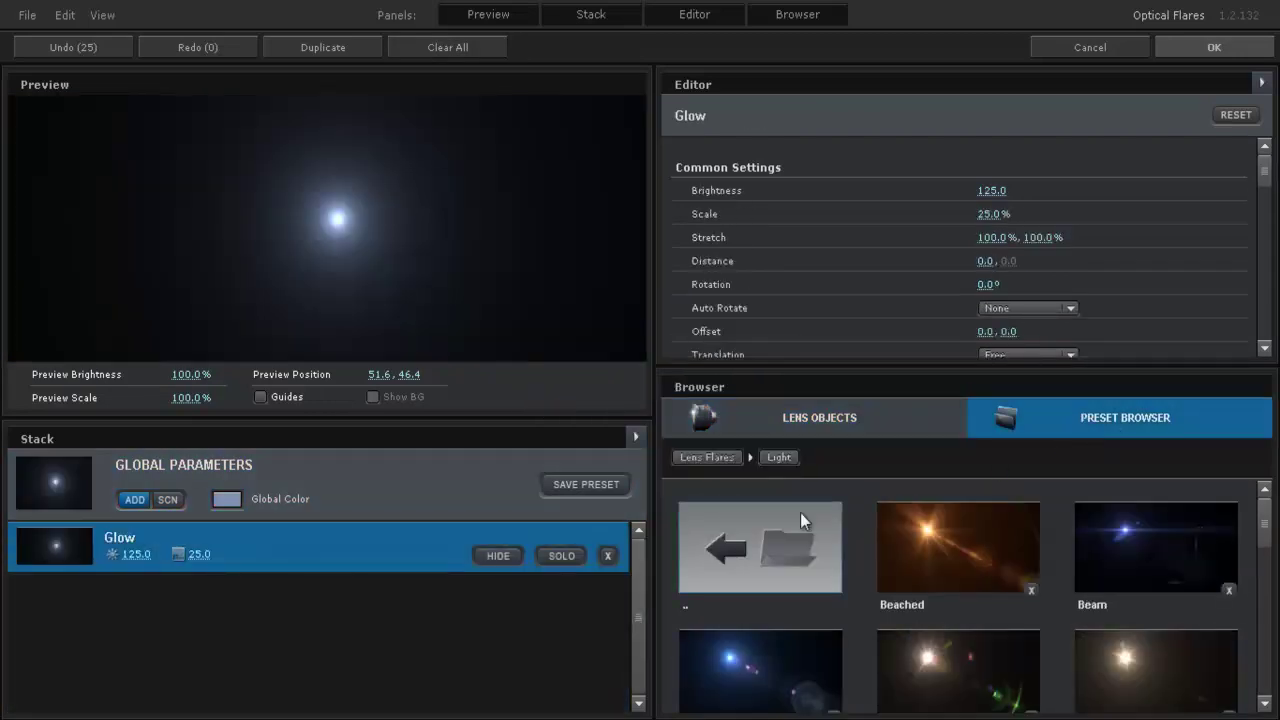
{"action": "left_click", "coordinate": [801, 419]}
{"action": "left_click", "coordinate": [809, 460]}
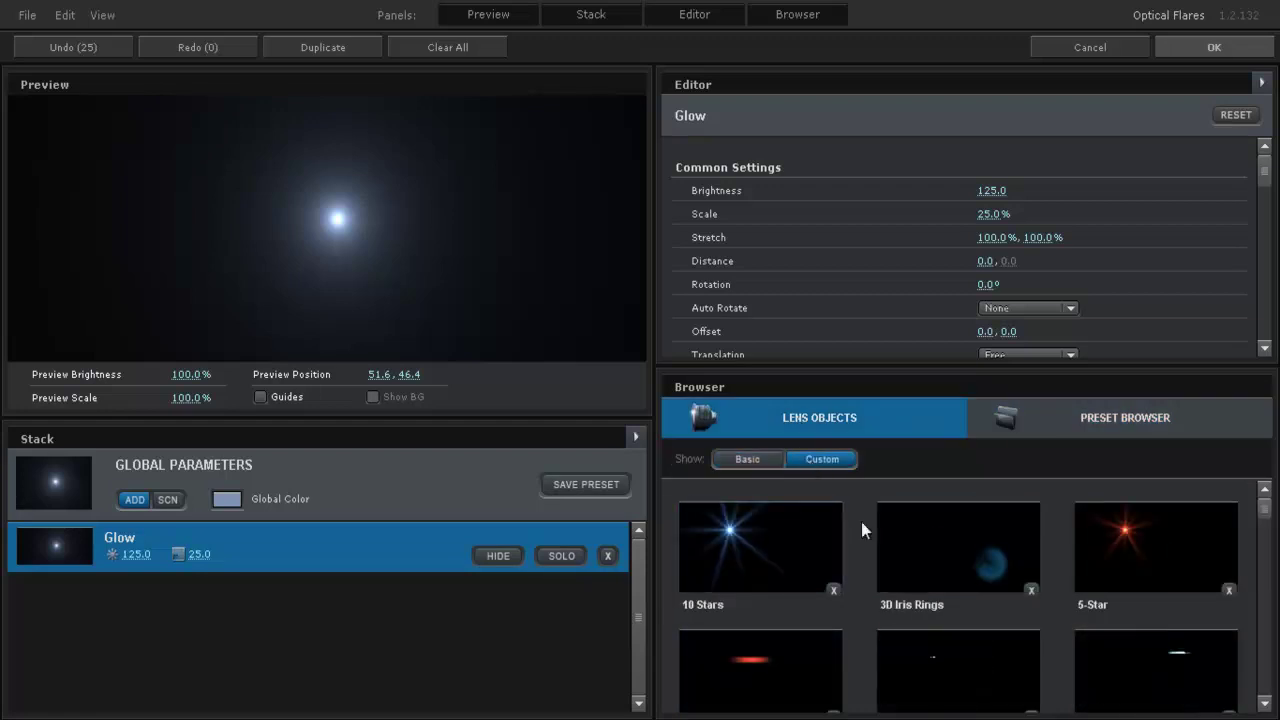
{"action": "left_click", "coordinate": [1080, 436]}
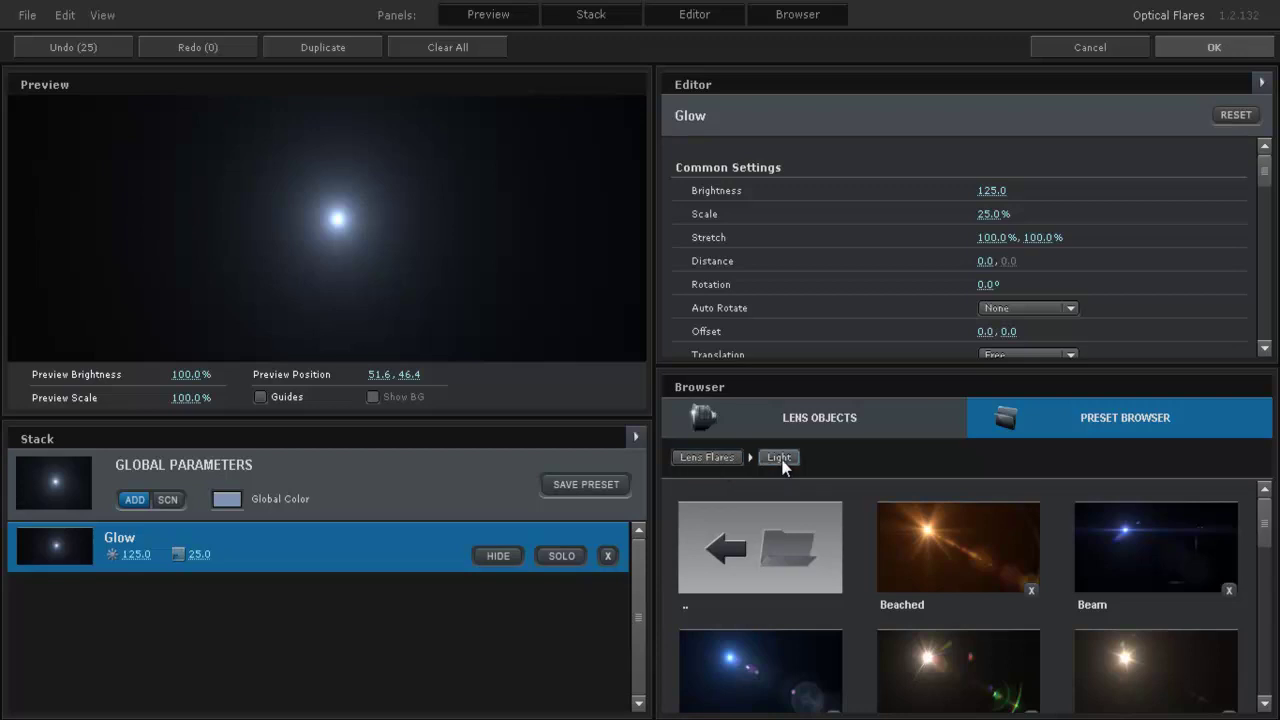
{"action": "left_click", "coordinate": [790, 505]}
{"action": "left_click", "coordinate": [803, 529]}
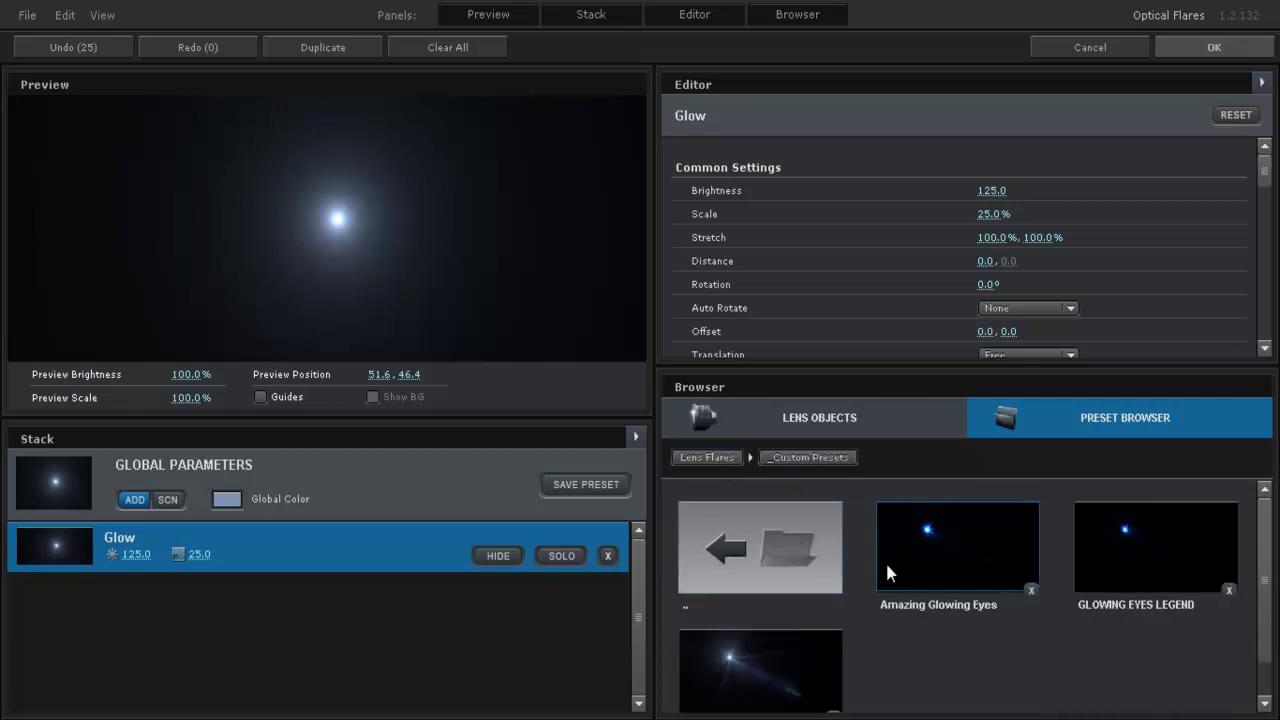
Load GLOWING EYES LEGEND, clear the stack, nudge the flare left and scale it to 105%.
{"action": "left_click", "coordinate": [1102, 541]}
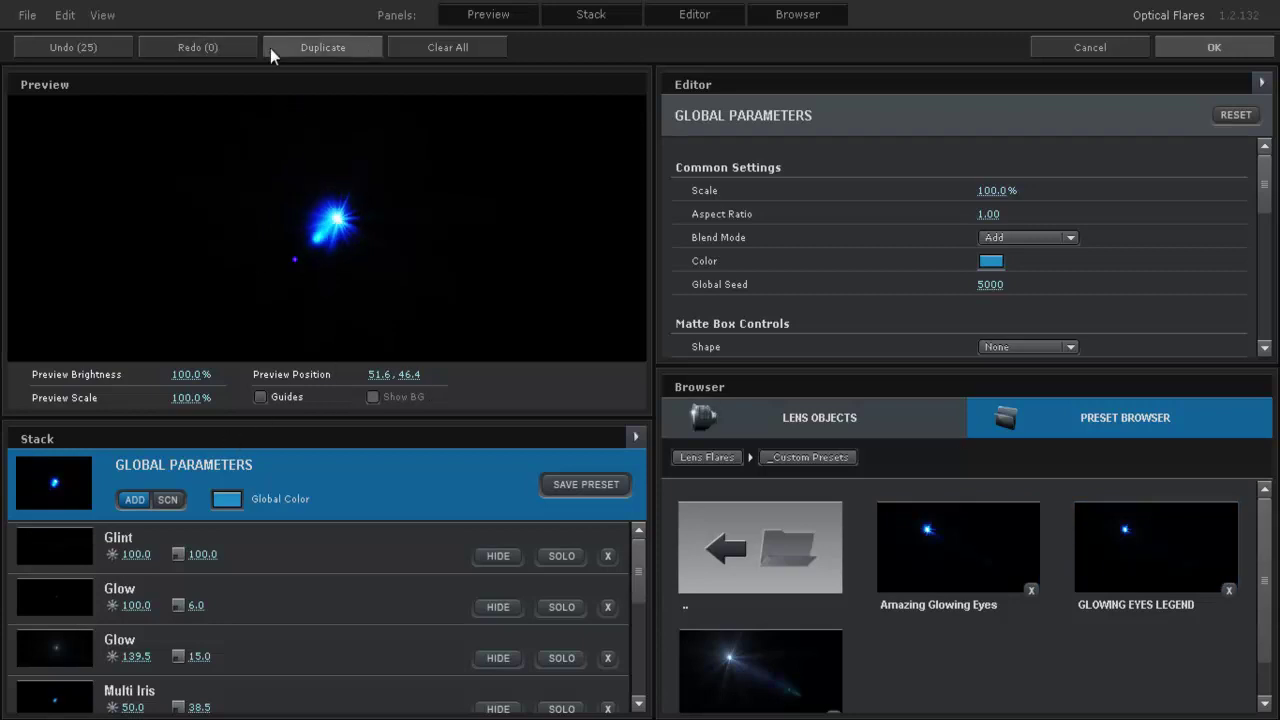
{"action": "left_click", "coordinate": [478, 47]}
{"action": "left_click", "coordinate": [588, 383]}
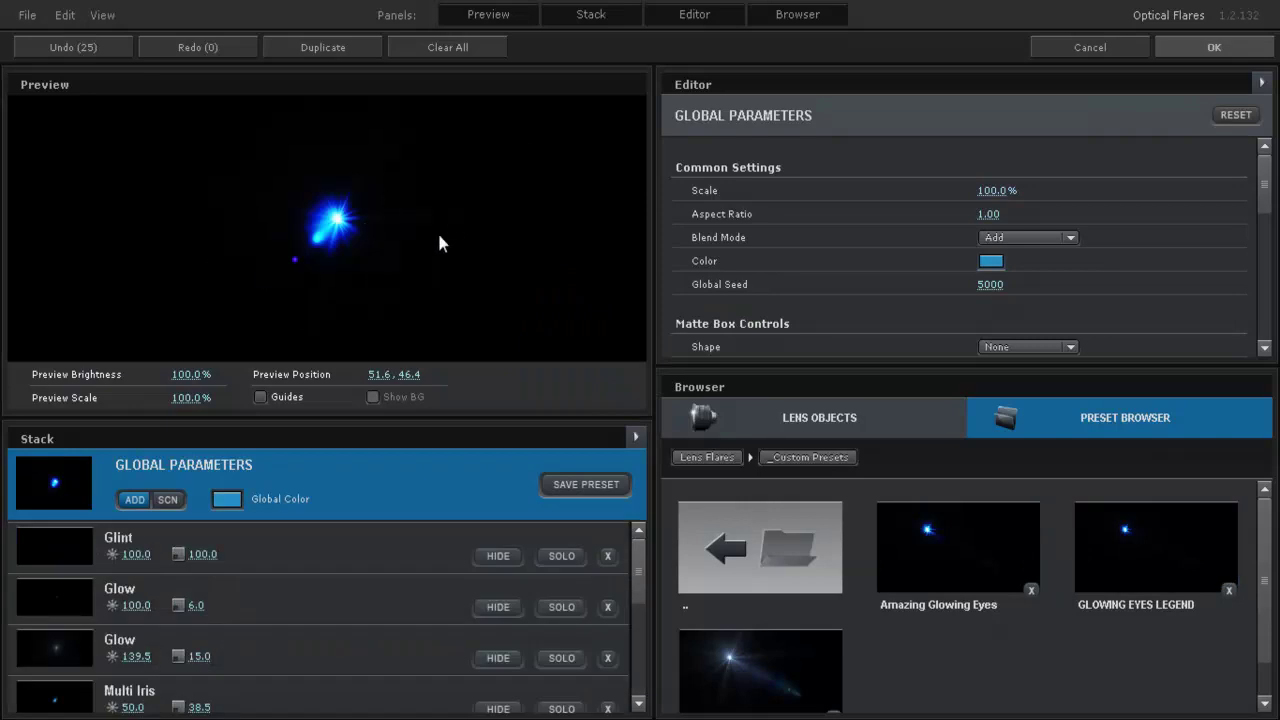
{"action": "left_click_drag", "start_coordinate": [362, 206], "coordinate": [255, 180]}
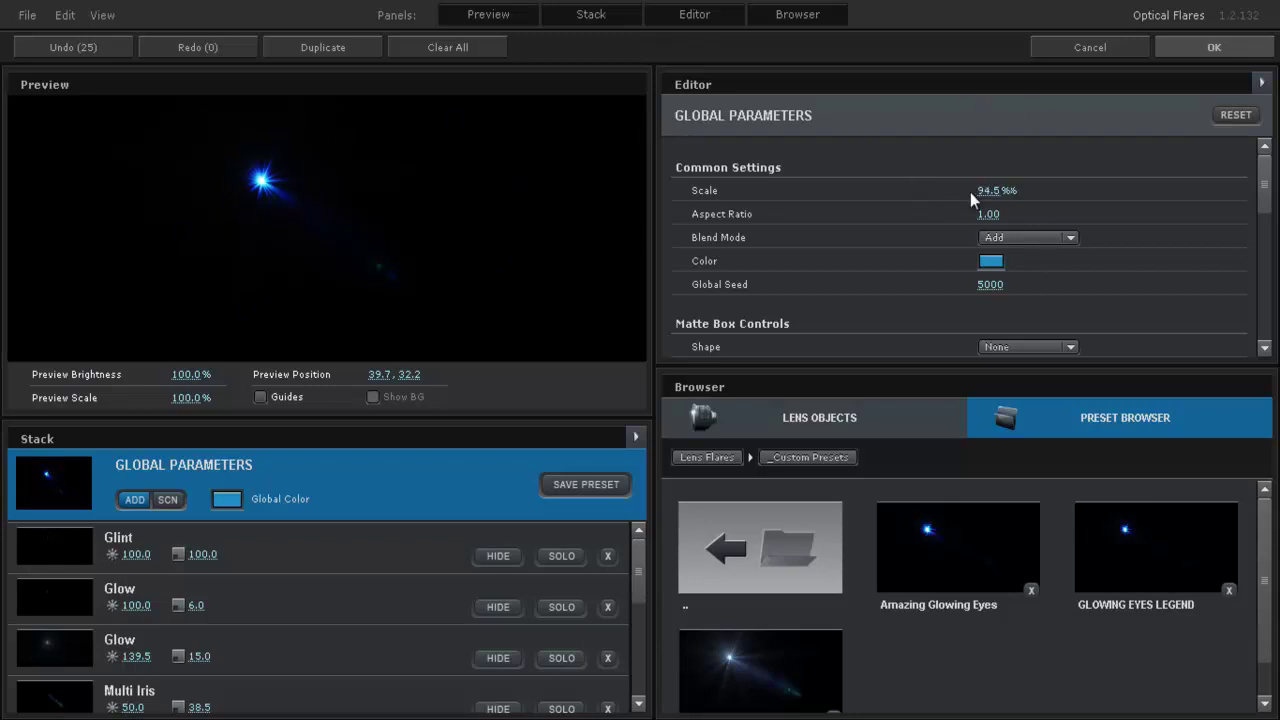
{"action": "left_click_drag", "start_coordinate": [1012, 190], "coordinate": [979, 201]}
Tint the flare pink, then change the global color to deep blue.
{"action": "left_click", "coordinate": [986, 261]}
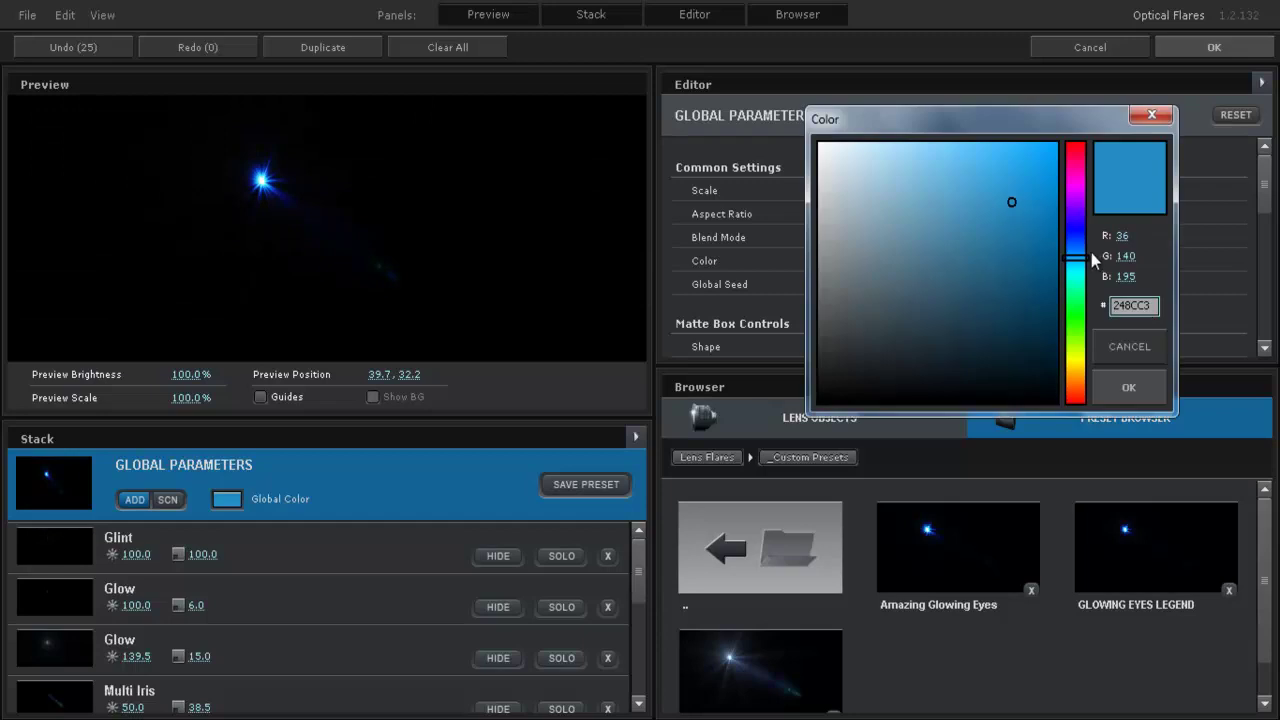
{"action": "left_click_drag", "start_coordinate": [1088, 258], "coordinate": [1085, 177]}
{"action": "left_click", "coordinate": [1034, 157]}
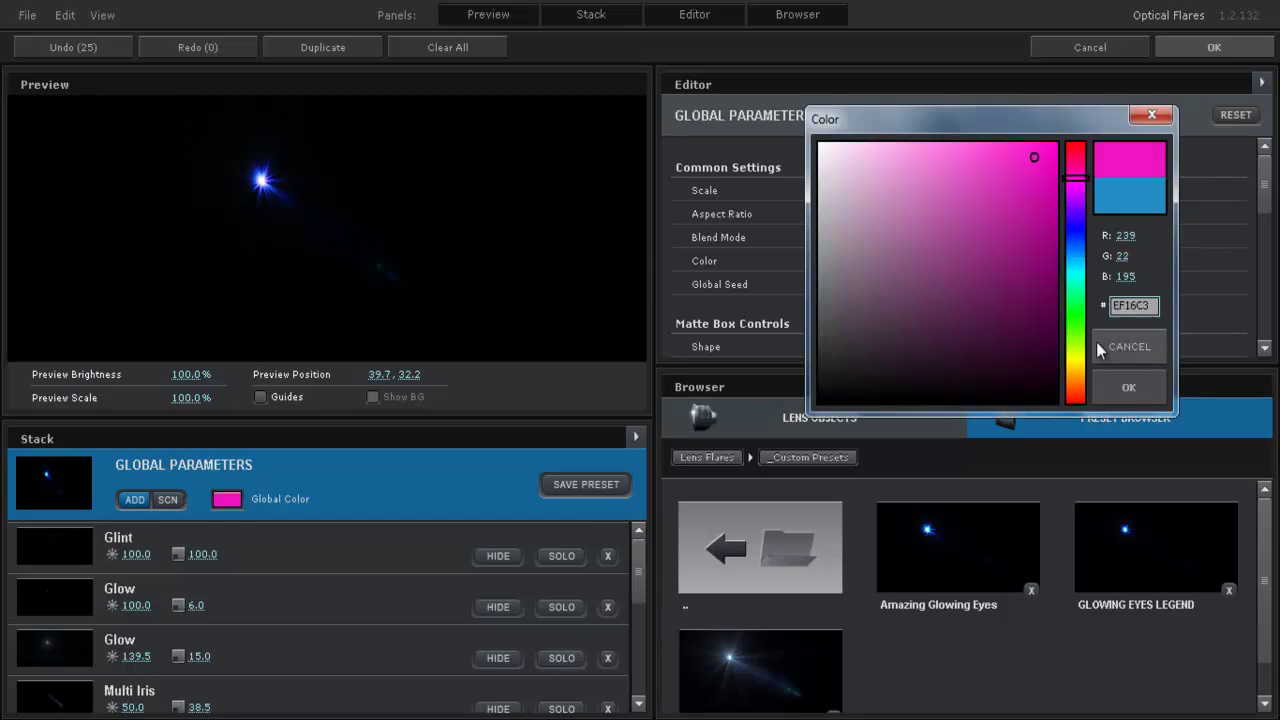
{"action": "left_click", "coordinate": [1128, 387]}
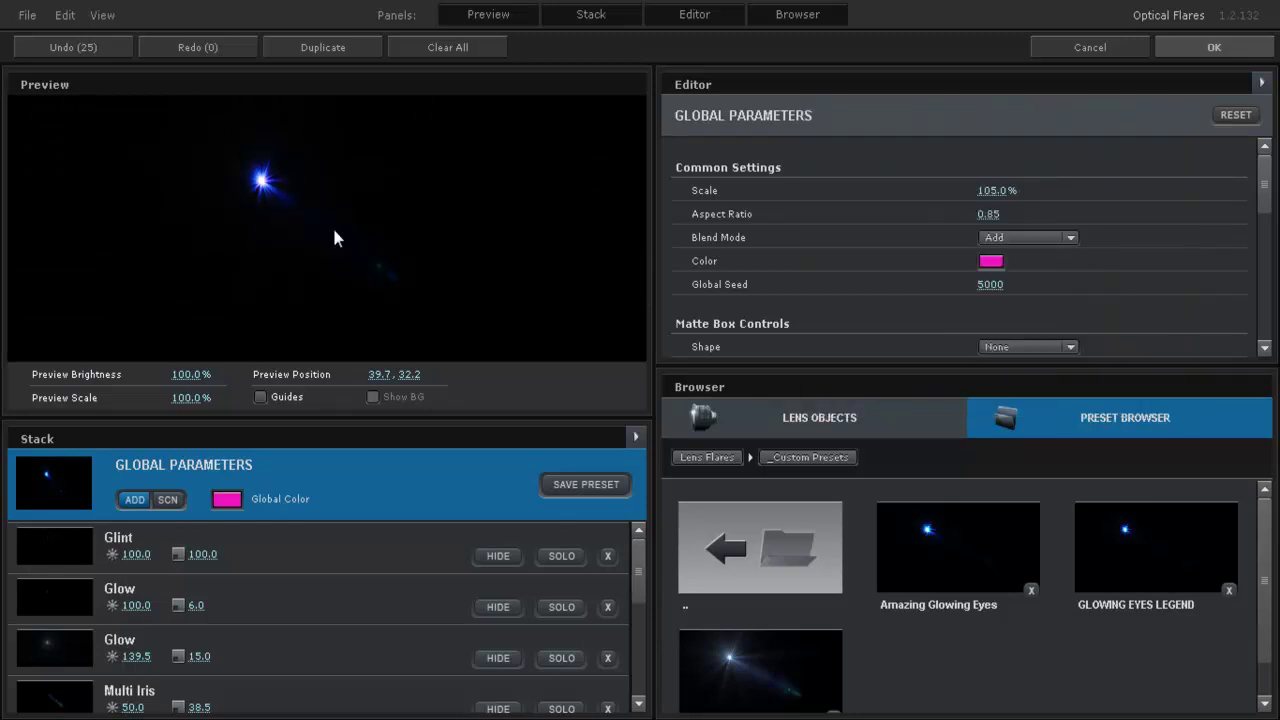
{"action": "left_click", "coordinate": [991, 262]}
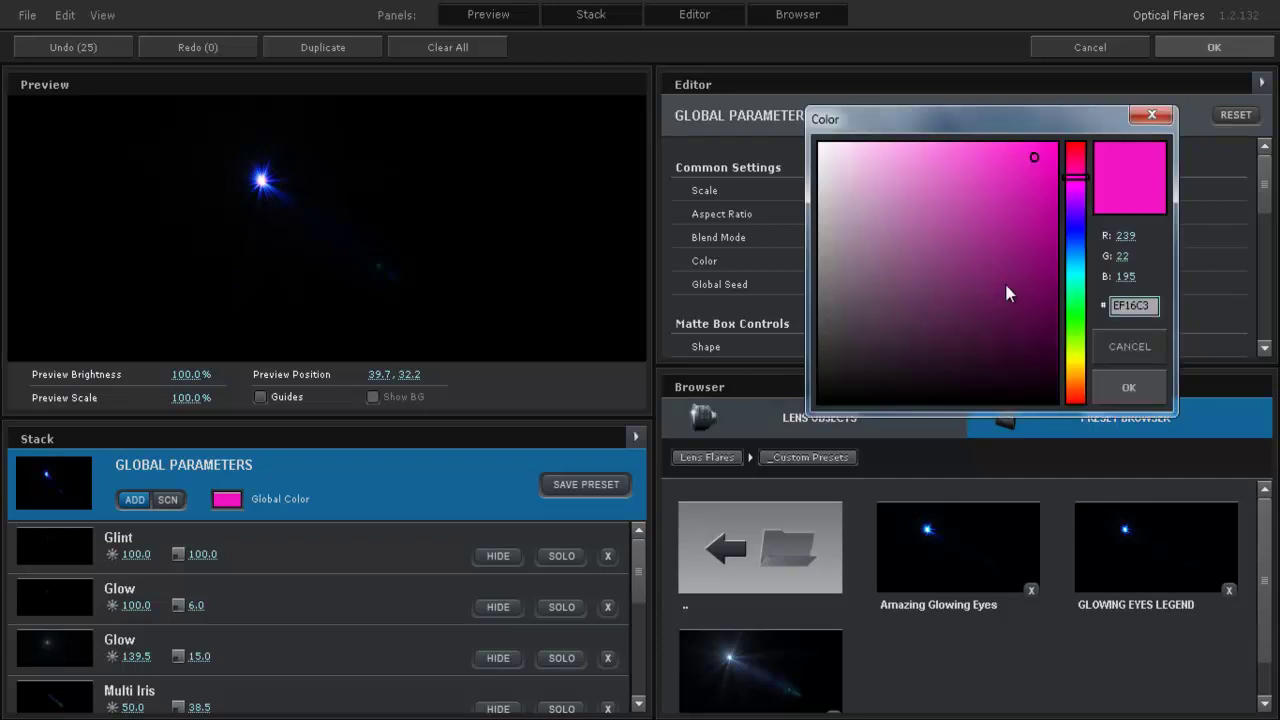
{"action": "left_click", "coordinate": [1075, 389]}
{"action": "left_click_drag", "start_coordinate": [1028, 127], "coordinate": [1028, 131]}
{"action": "left_click", "coordinate": [1039, 234]}
{"action": "left_click", "coordinate": [1075, 229]}
{"action": "left_click", "coordinate": [1131, 390]}
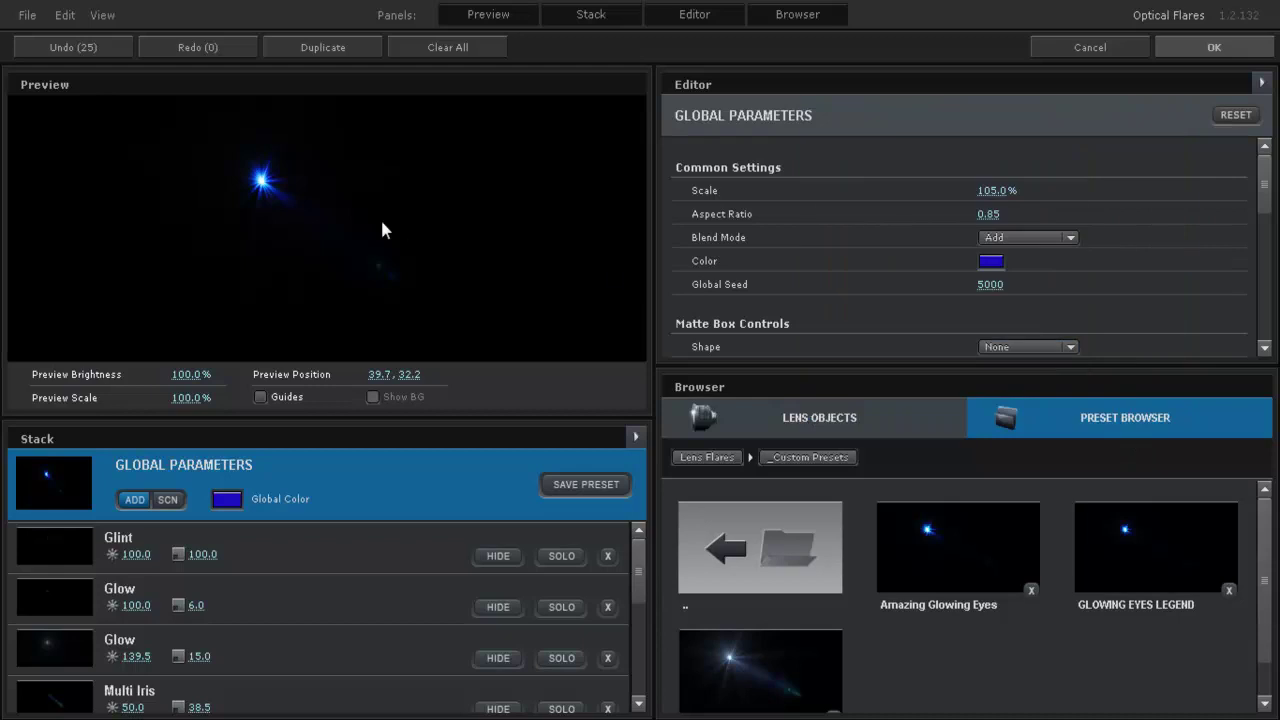
Return to After Effects and set the Optical Flares Scale to 100.
{"action": "left_click", "coordinate": [1186, 47]}
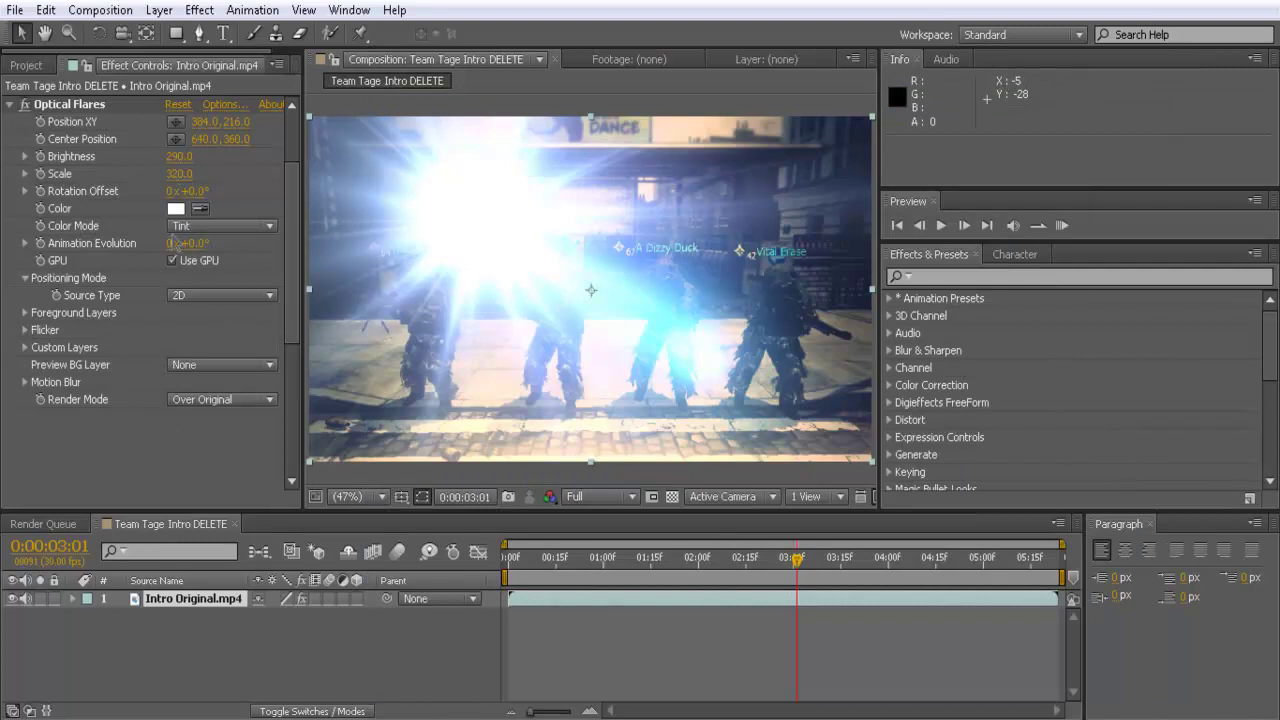
{"action": "left_click", "coordinate": [184, 183]}
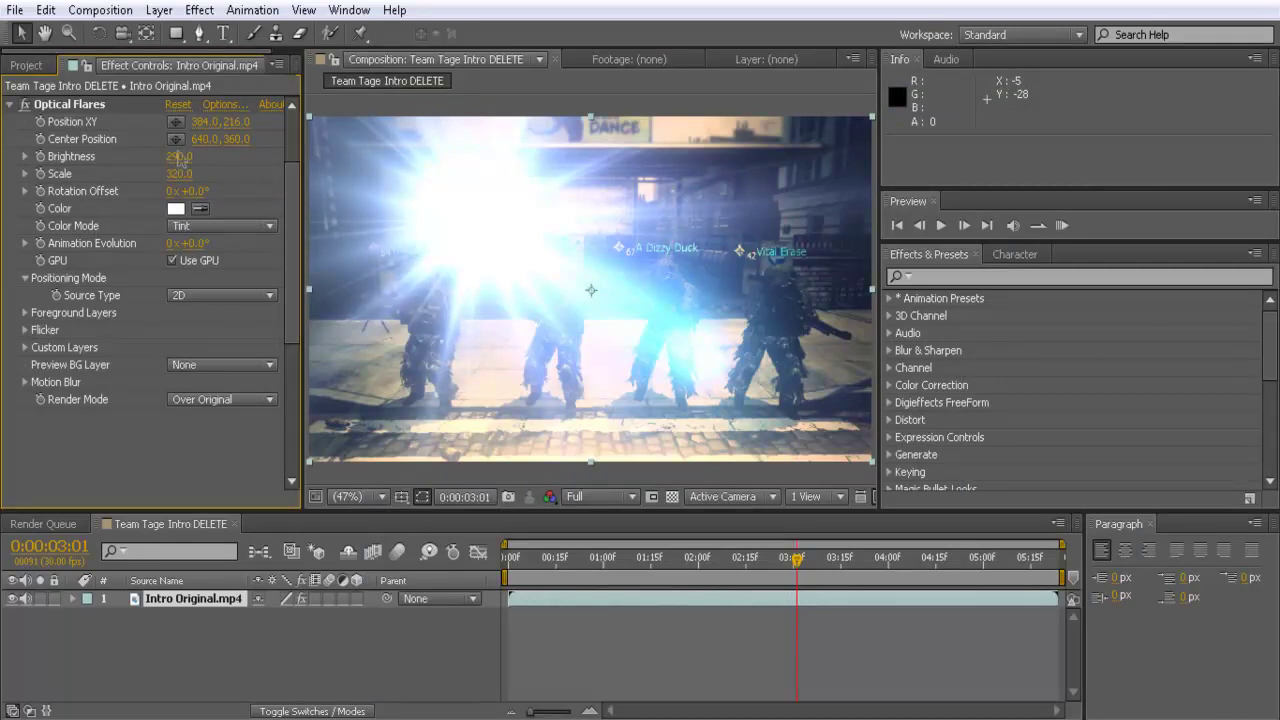
{"action": "mouse_move", "coordinate": [180, 160]}
{"action": "left_mouse_down"}
{"action": "mouse_move", "coordinate": [143, 163]}
{"action": "mouse_move", "coordinate": [188, 157]}
{"action": "left_mouse_up"}
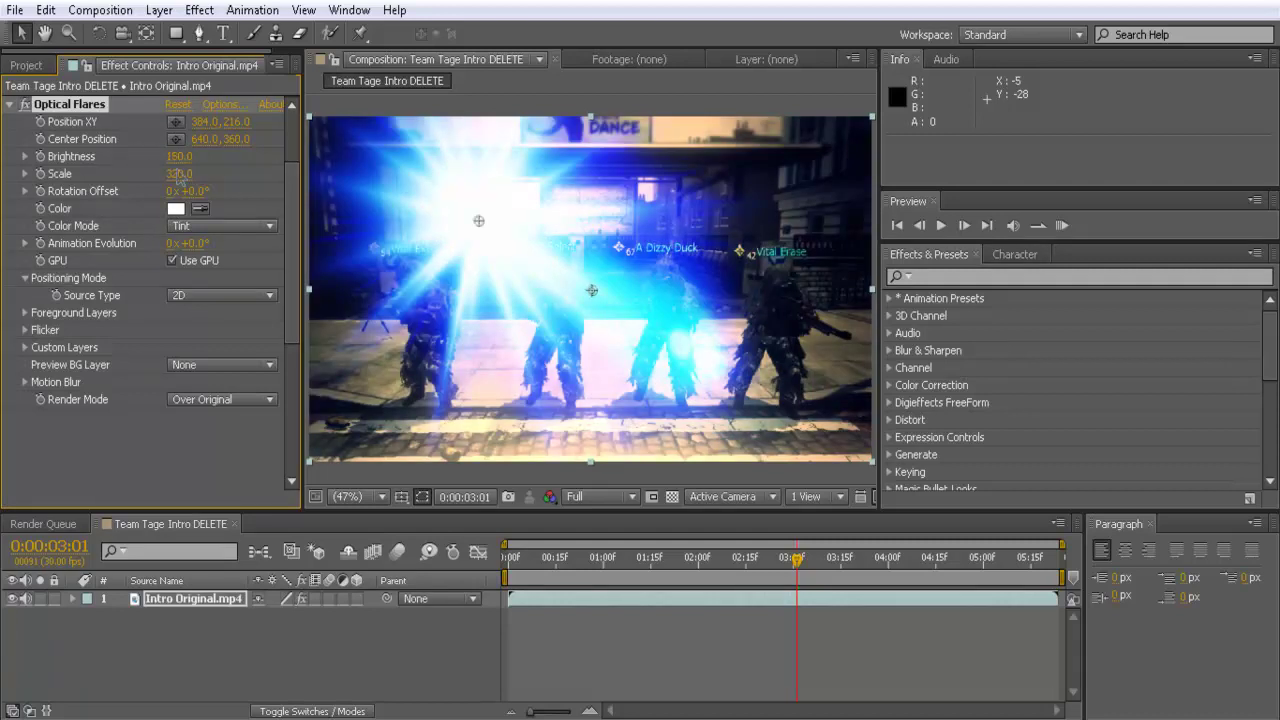
{"action": "left_click", "coordinate": [179, 173]}
{"action": "key", "text": "Return"}
{"action": "left_click", "coordinate": [179, 174]}
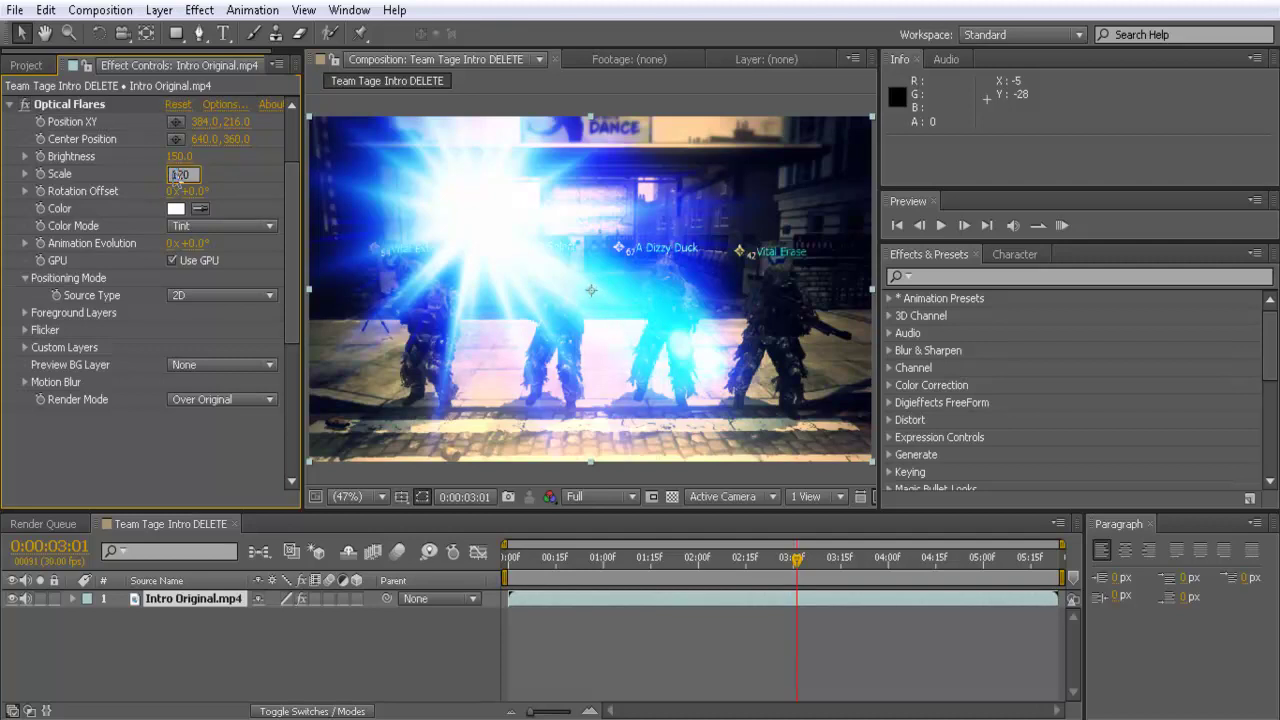
{"action": "type", "text": "00"}
{"action": "left_click", "coordinate": [125, 480]}
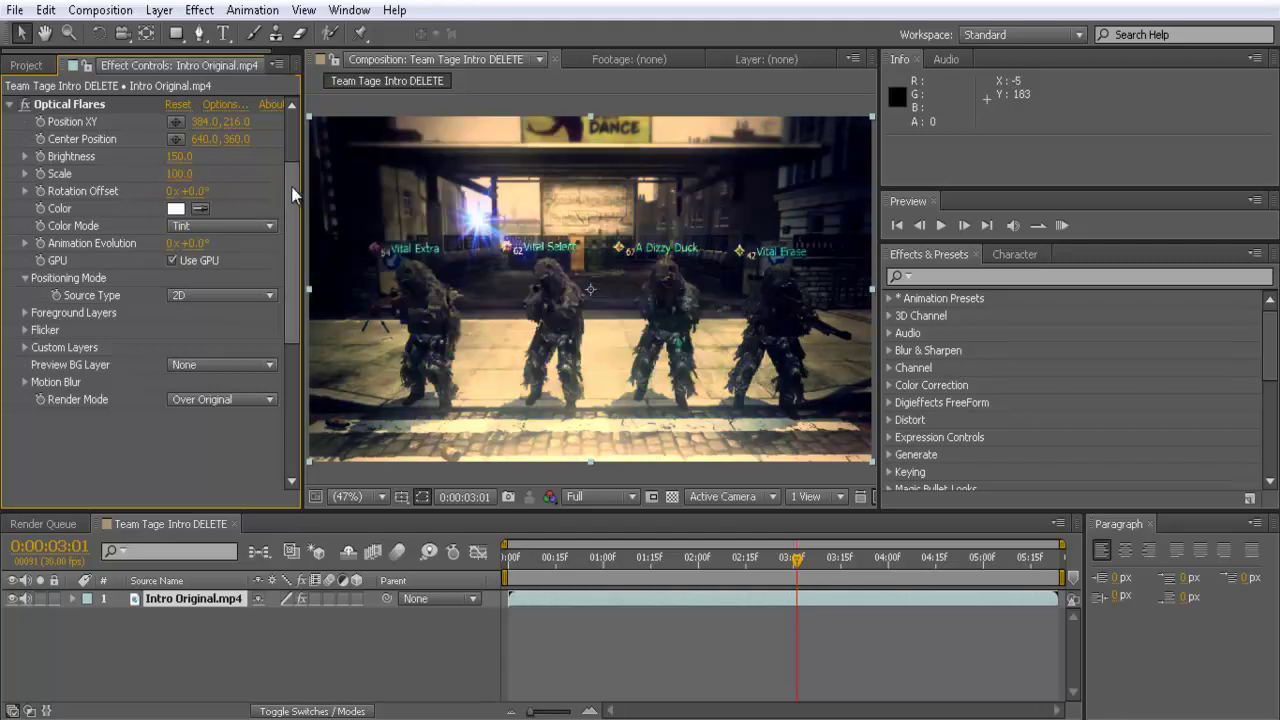
Set the Optical Flares Brightness to 100.
{"action": "left_click", "coordinate": [180, 157]}
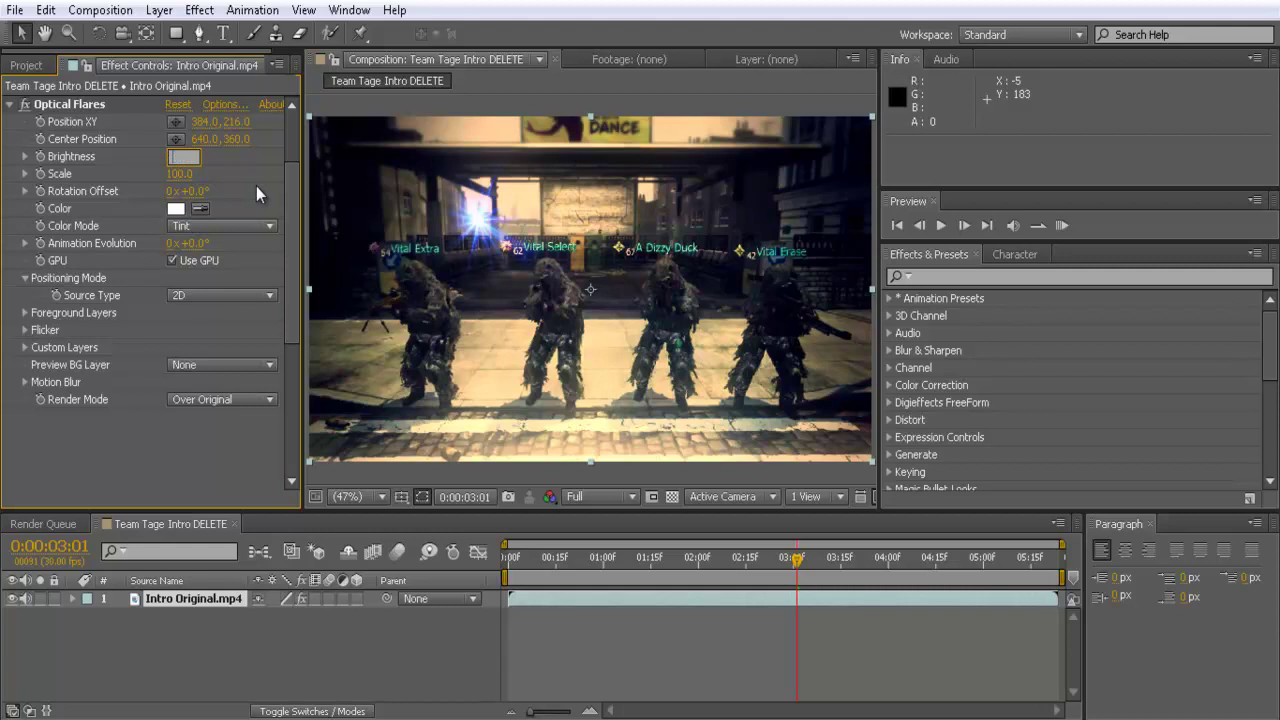
{"action": "type", "text": "10"}
{"action": "key", "text": "Return"}
{"action": "left_click", "coordinate": [177, 156]}
{"action": "type", "text": "100"}
{"action": "key", "text": "Return"}
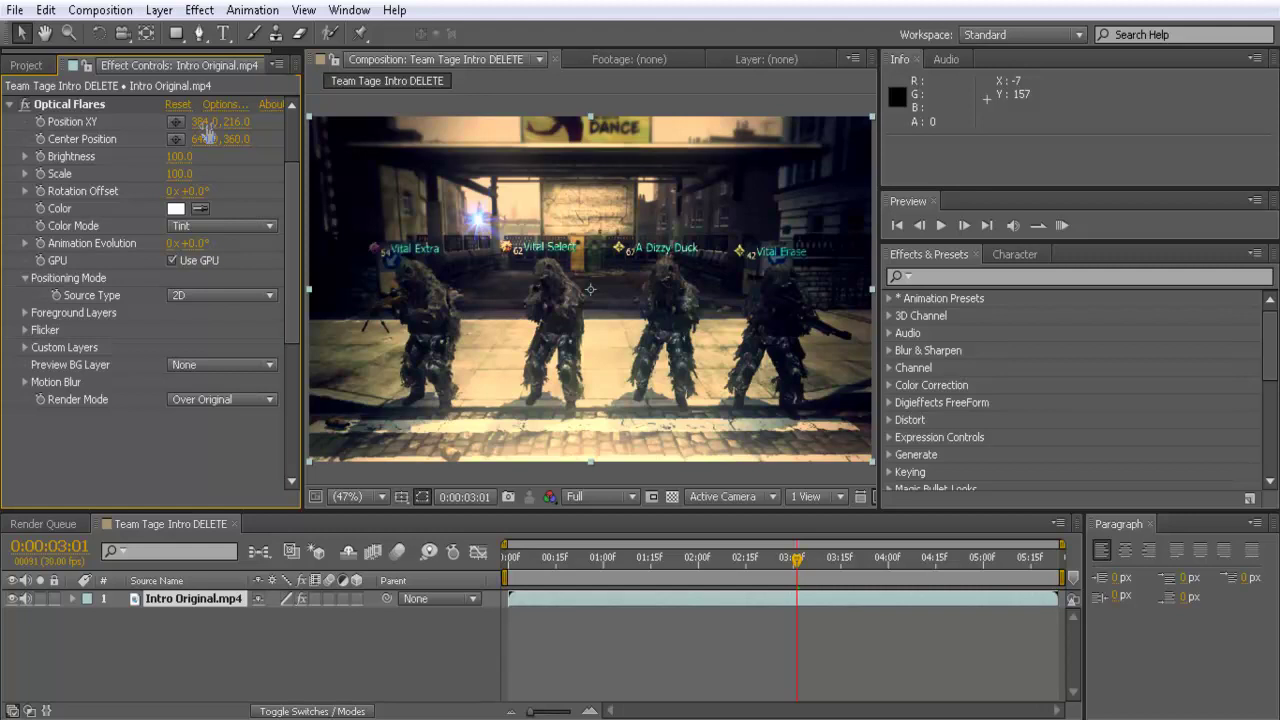
Scrub the flare Position to 529, 330 over the second soldier's eyes and enter Brightness 75.
{"action": "left_click_drag", "start_coordinate": [197, 124], "coordinate": [251, 128]}
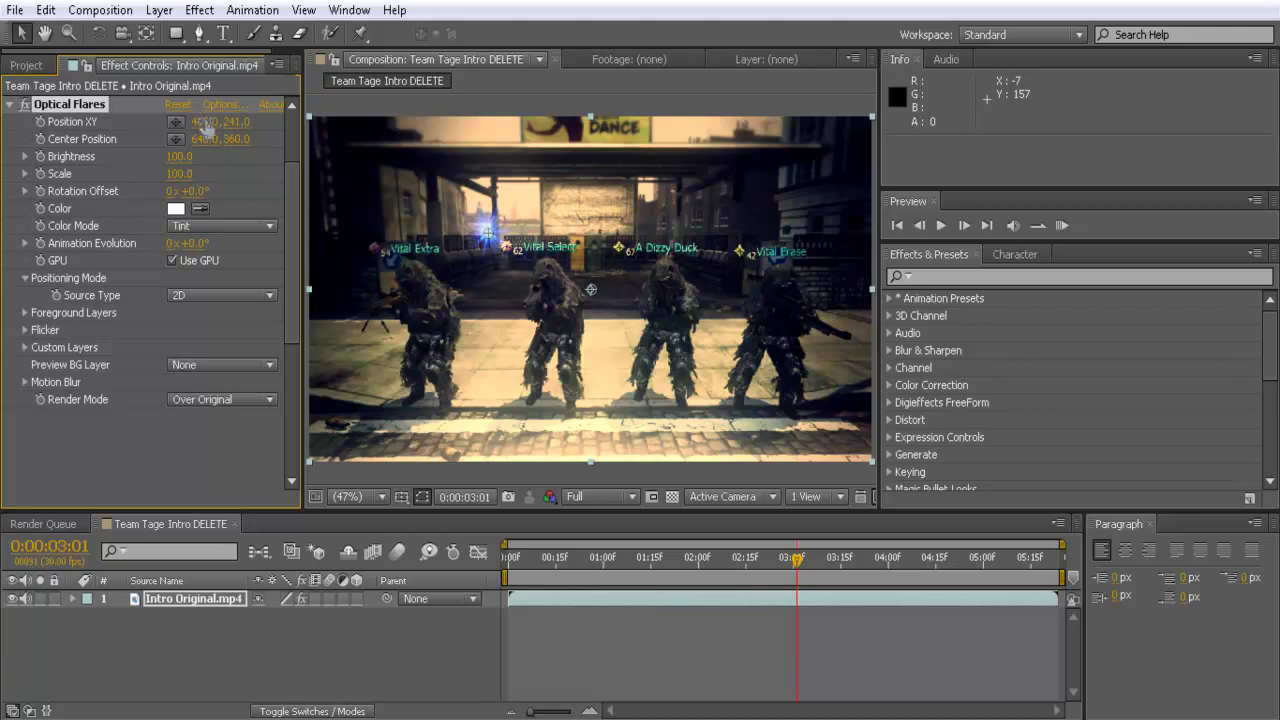
{"action": "mouse_move", "coordinate": [220, 121]}
{"action": "left_mouse_down"}
{"action": "mouse_move", "coordinate": [206, 132]}
{"action": "mouse_move", "coordinate": [262, 129]}
{"action": "mouse_move", "coordinate": [202, 131]}
{"action": "mouse_move", "coordinate": [268, 130]}
{"action": "mouse_move", "coordinate": [212, 128]}
{"action": "left_mouse_up"}
{"action": "left_click", "coordinate": [180, 157]}
{"action": "type", "text": "75"}
{"action": "left_click", "coordinate": [157, 454]}
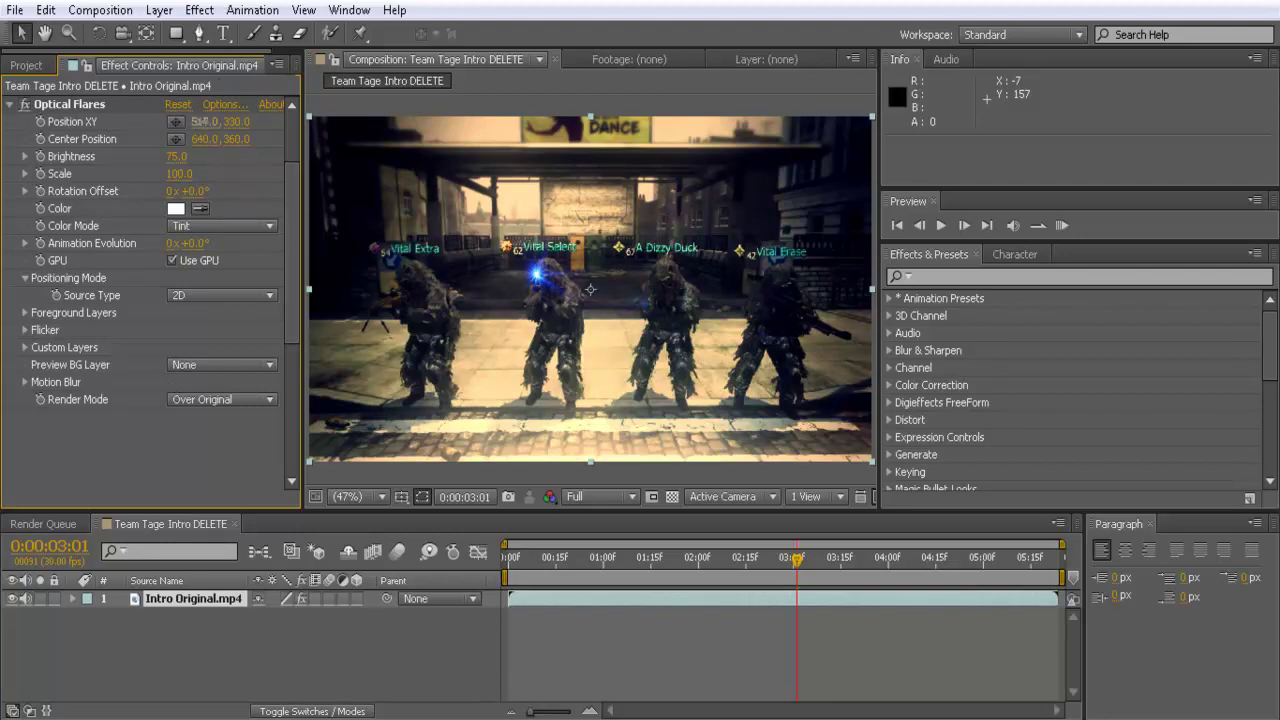
{"action": "left_click_drag", "start_coordinate": [200, 130], "coordinate": [216, 128]}
{"action": "left_click", "coordinate": [172, 455]}
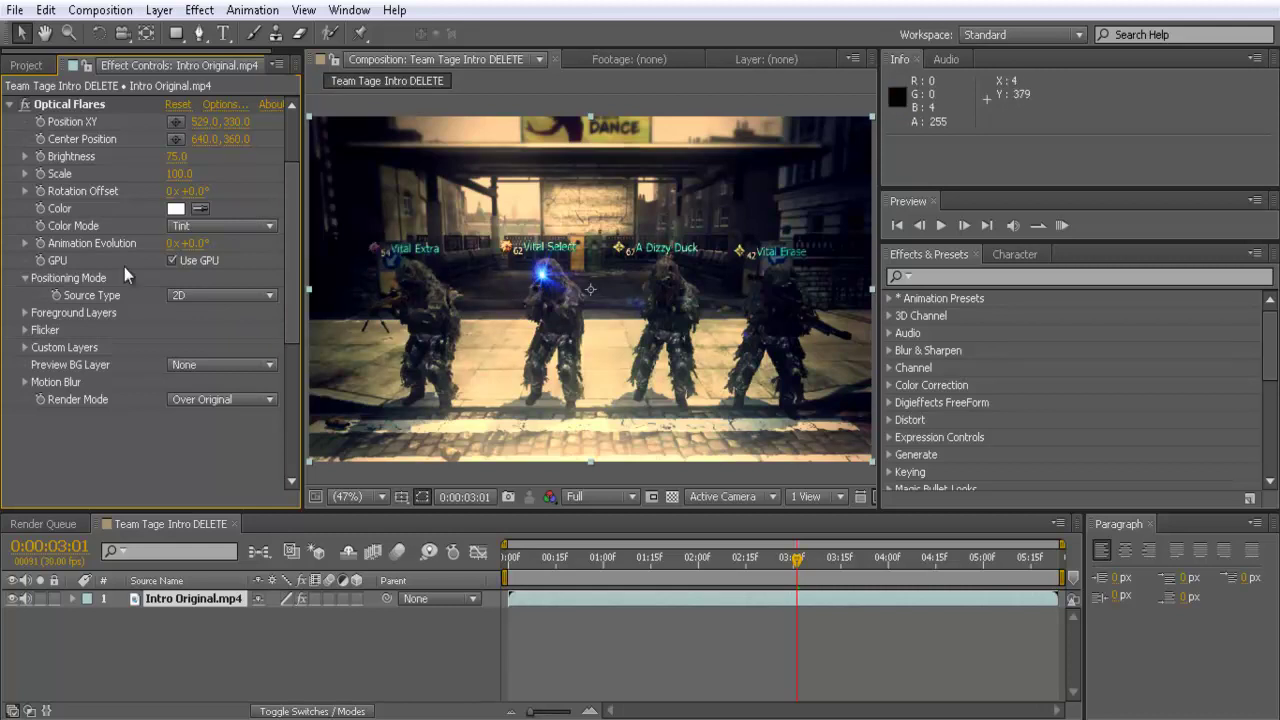
Advance a few frames and drag the flare's Position XY right to follow the soldier's eyes.
{"action": "left_click", "coordinate": [43, 124]}
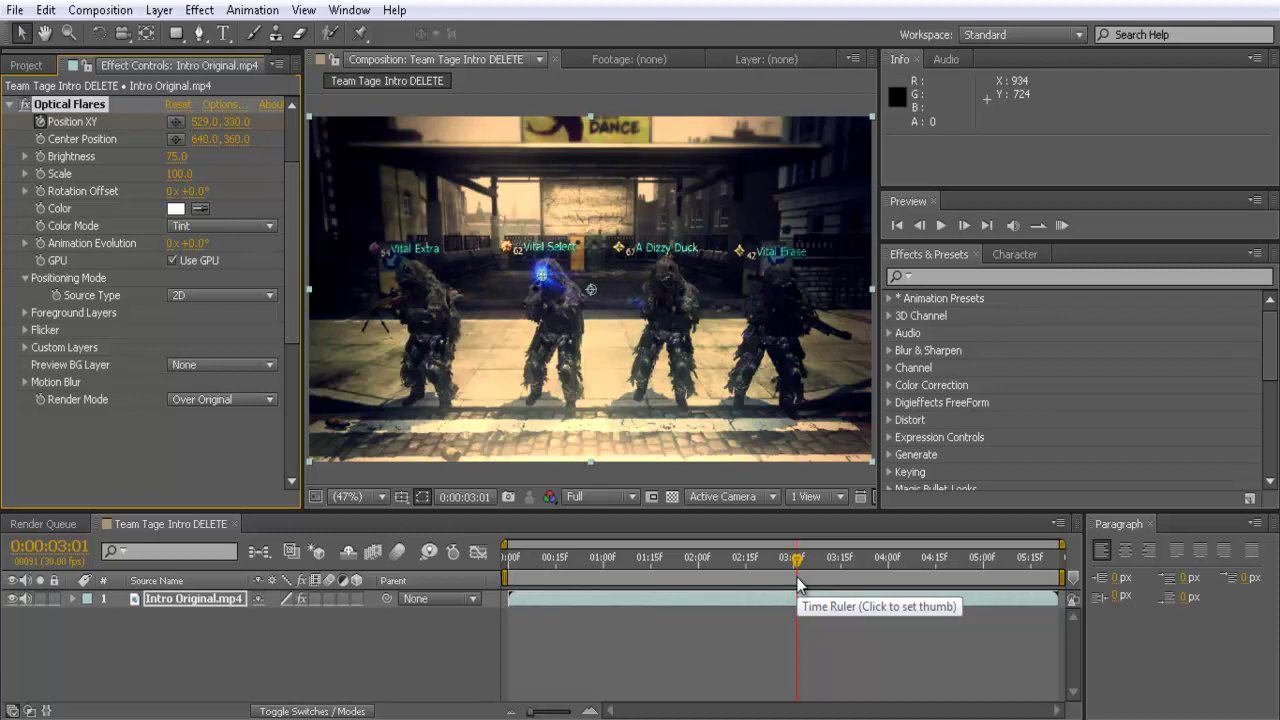
{"action": "left_click", "coordinate": [966, 226]}
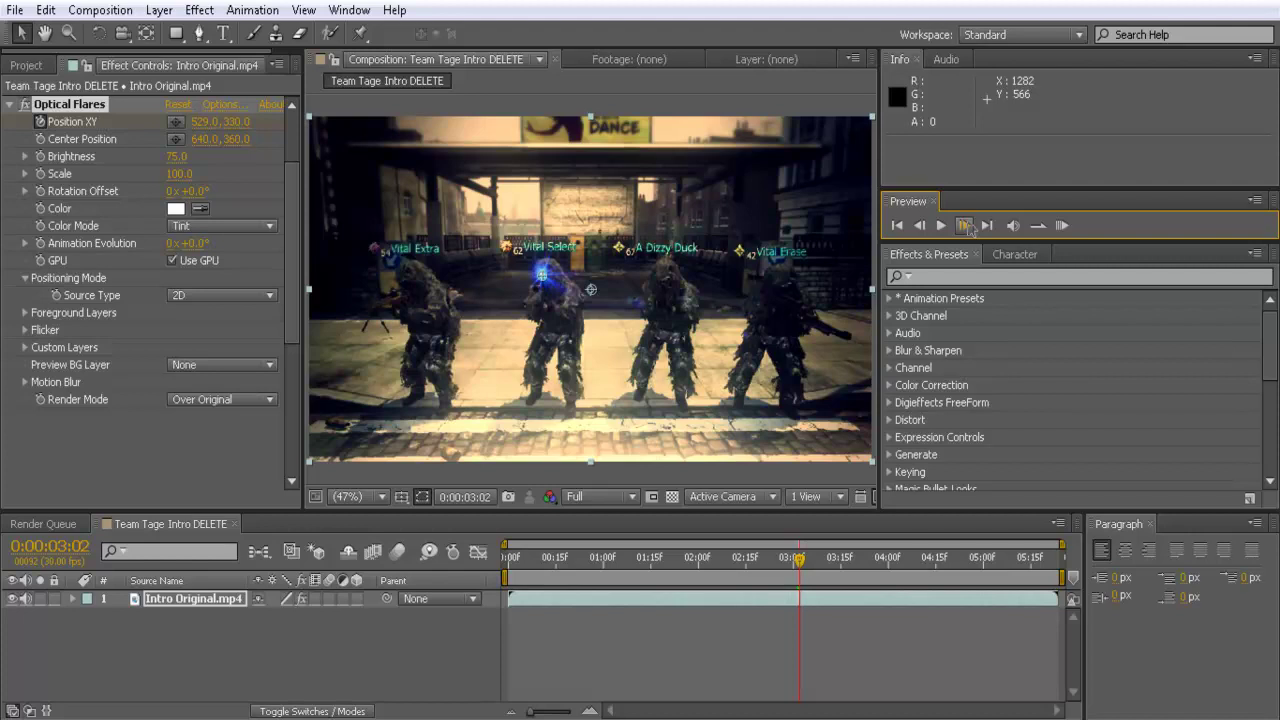
{"action": "left_click", "coordinate": [966, 226]}
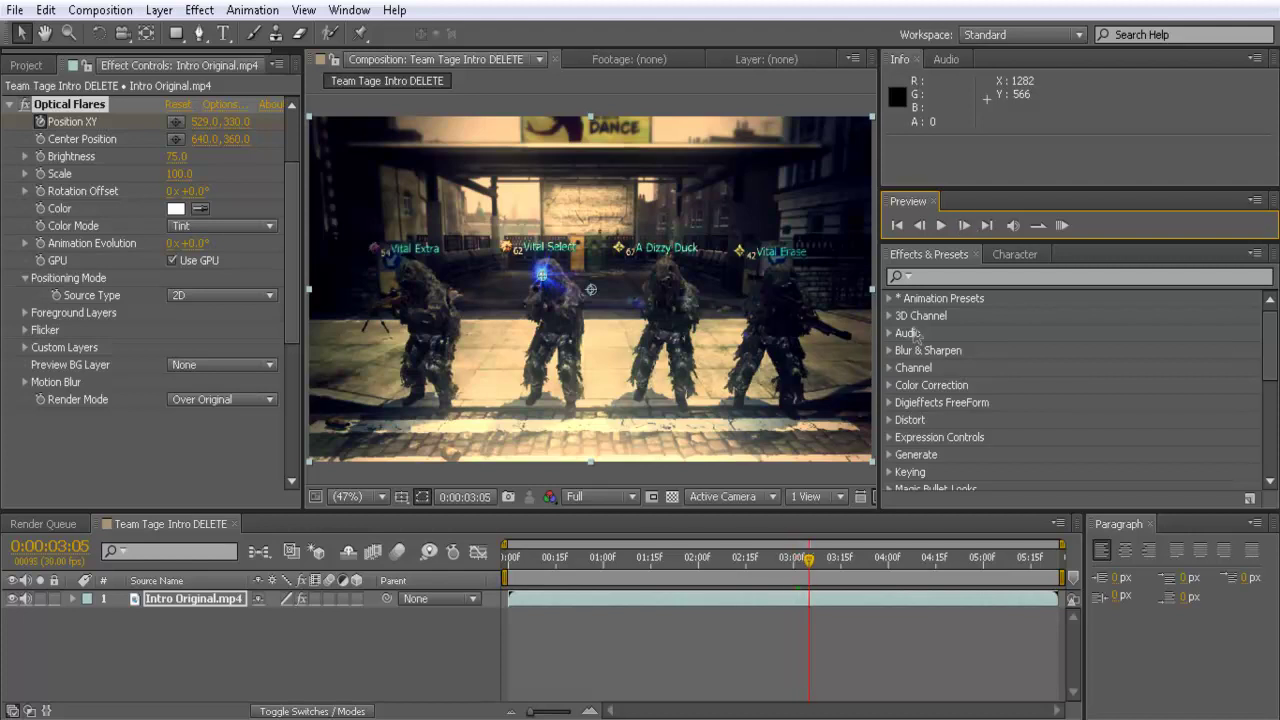
{"action": "left_click", "coordinate": [964, 226]}
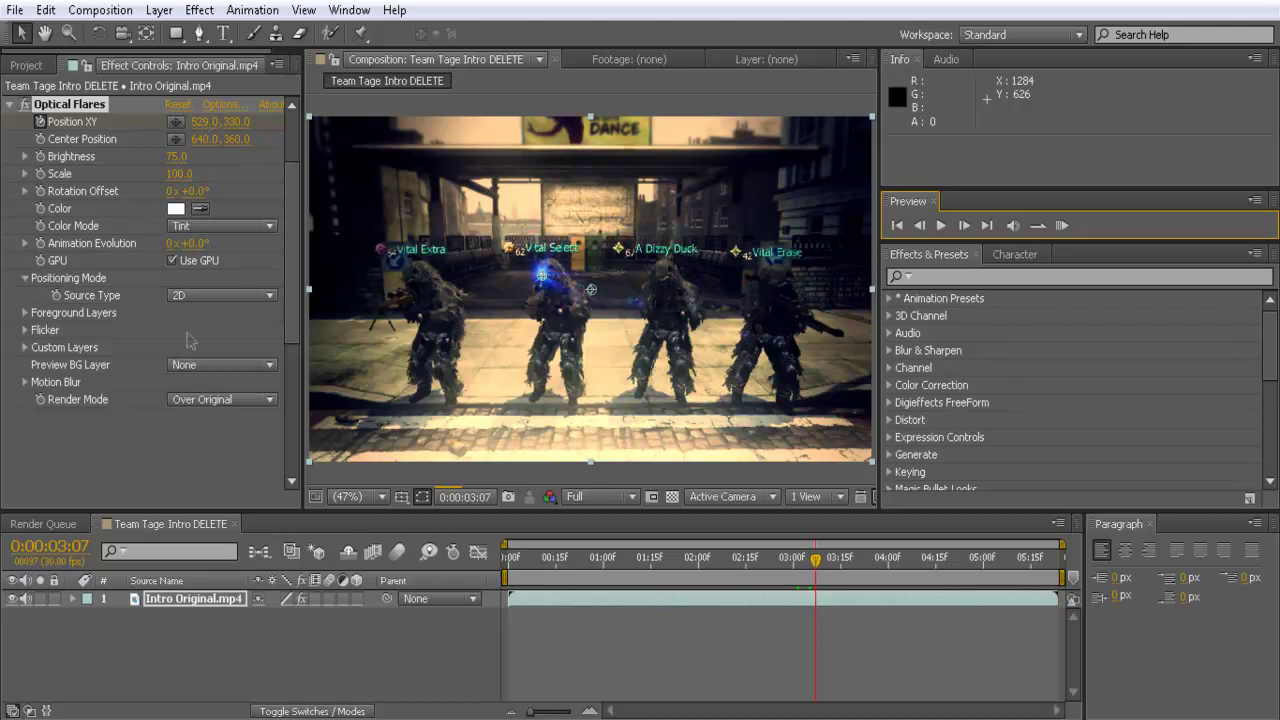
{"action": "left_click", "coordinate": [202, 131]}
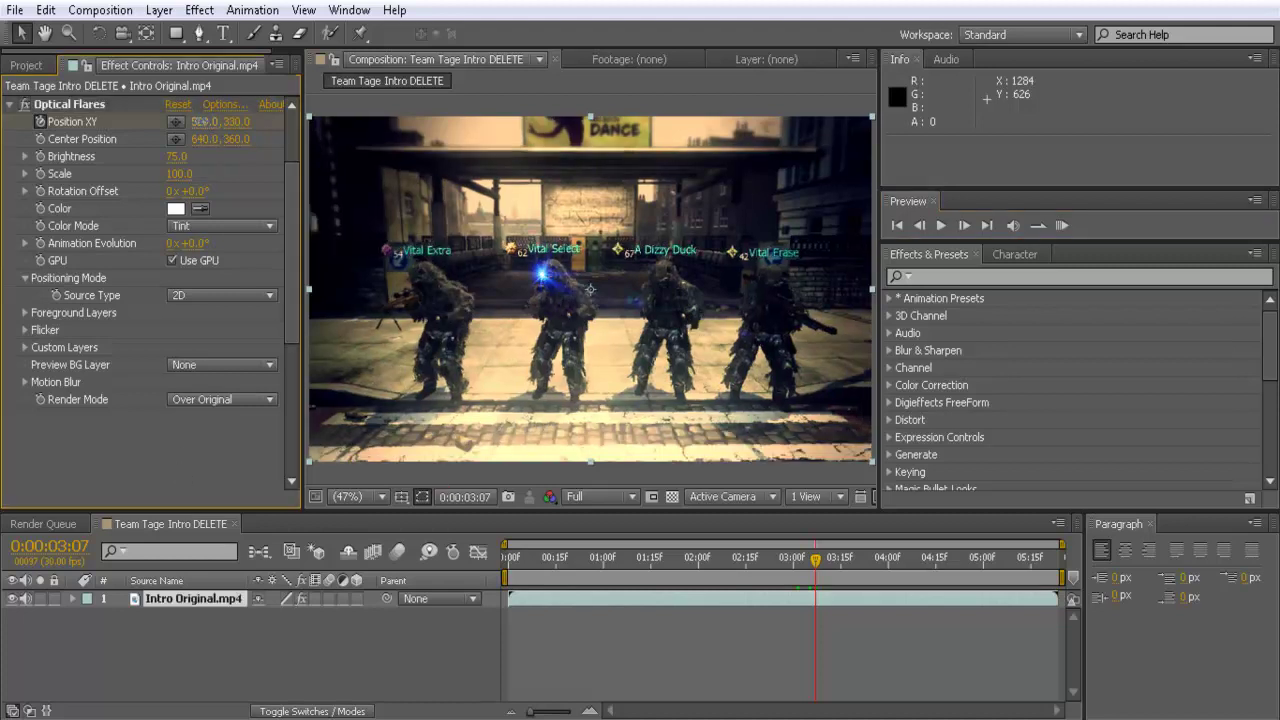
{"action": "left_click", "coordinate": [205, 122]}
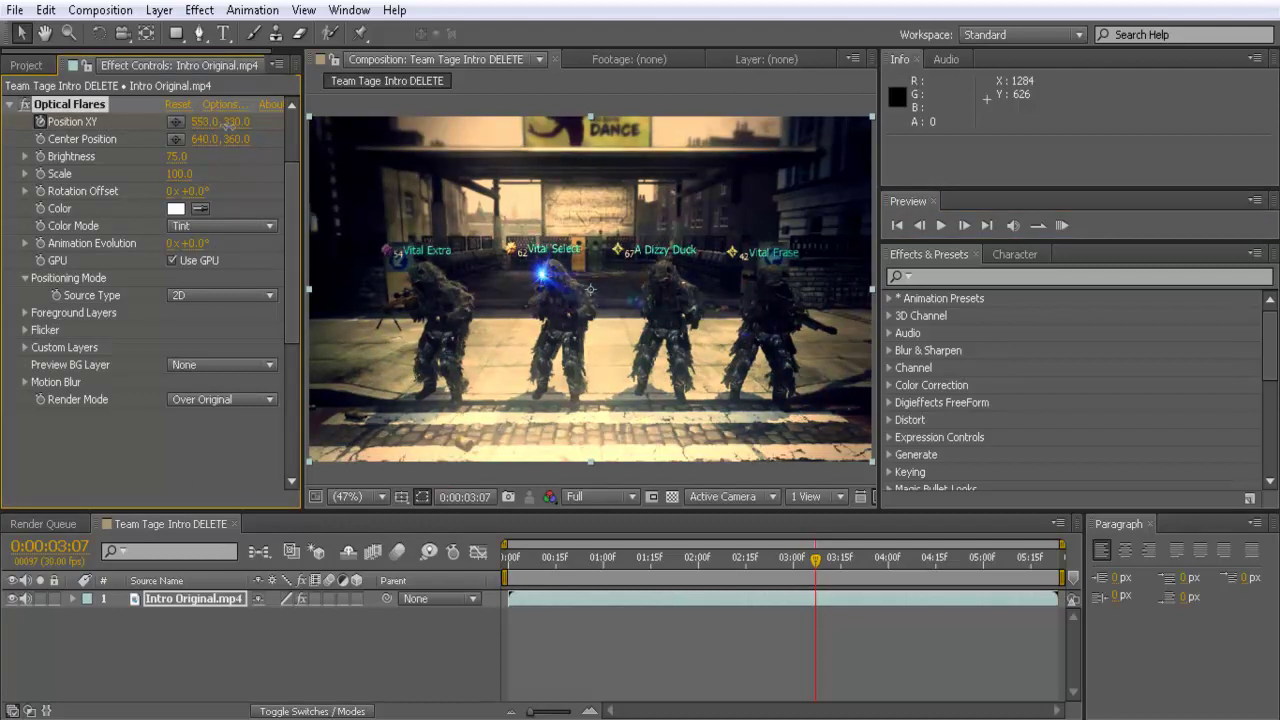
{"action": "left_click_drag", "start_coordinate": [222, 122], "coordinate": [253, 123]}
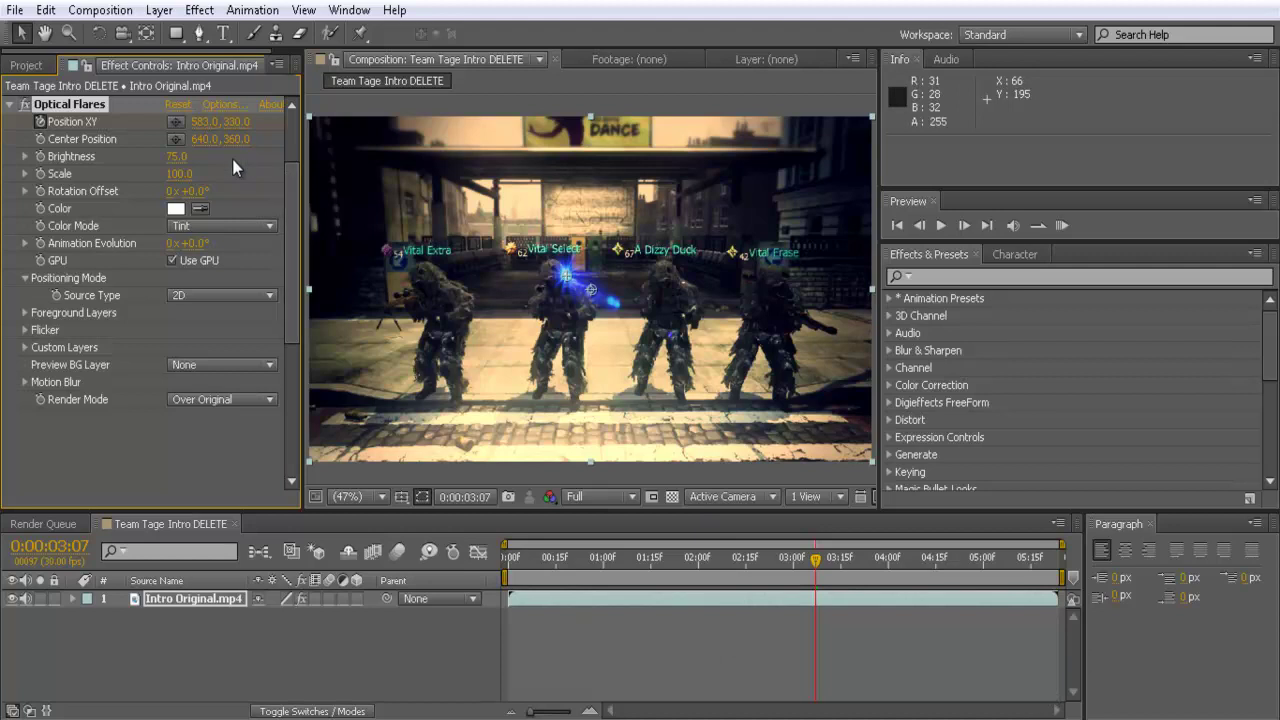
{"action": "left_click_drag", "start_coordinate": [204, 130], "coordinate": [228, 128]}
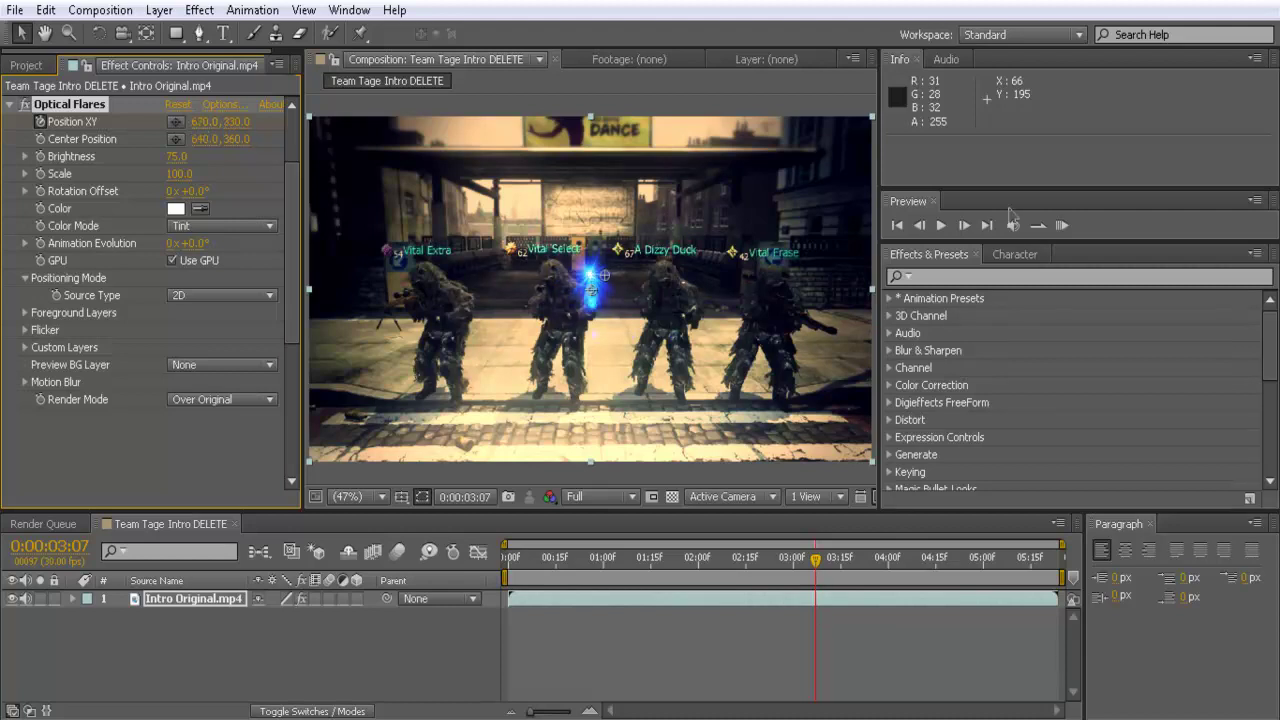
Step forward two more frames and key a new horizontal flare position on the eyes.
{"action": "left_click", "coordinate": [963, 227]}
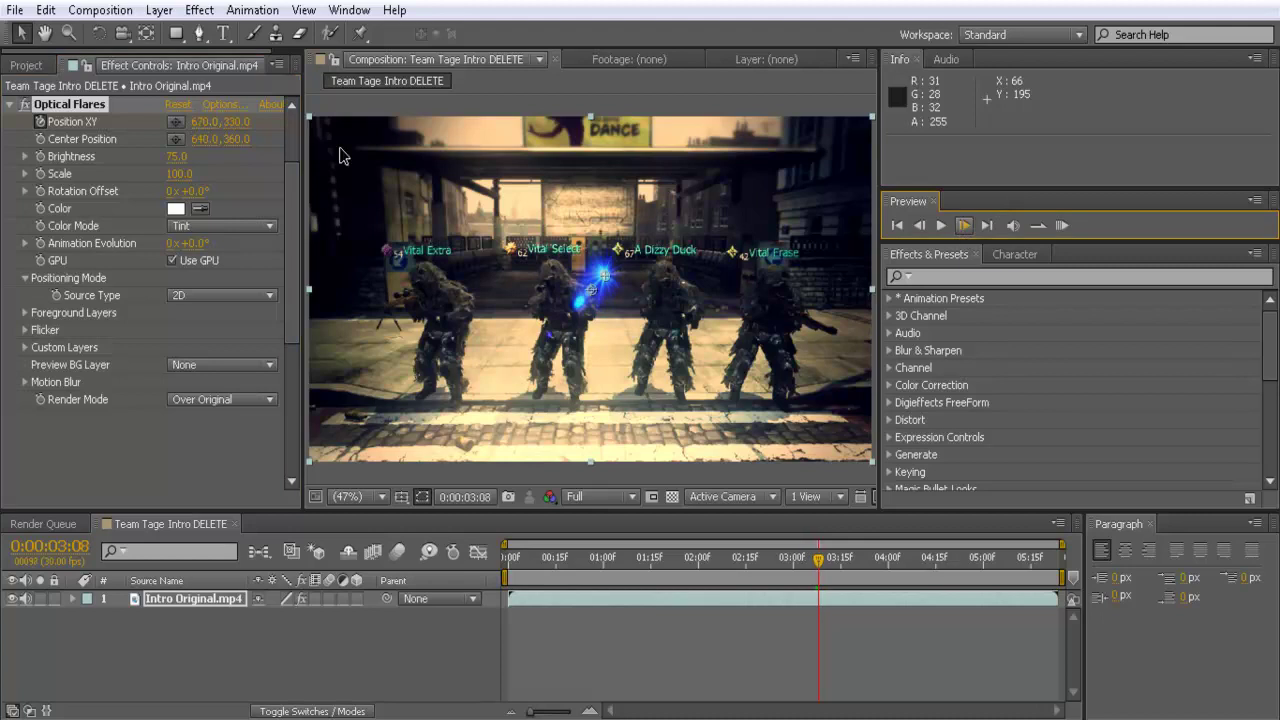
{"action": "left_click", "coordinate": [200, 129]}
{"action": "key", "text": "Page_Down"}
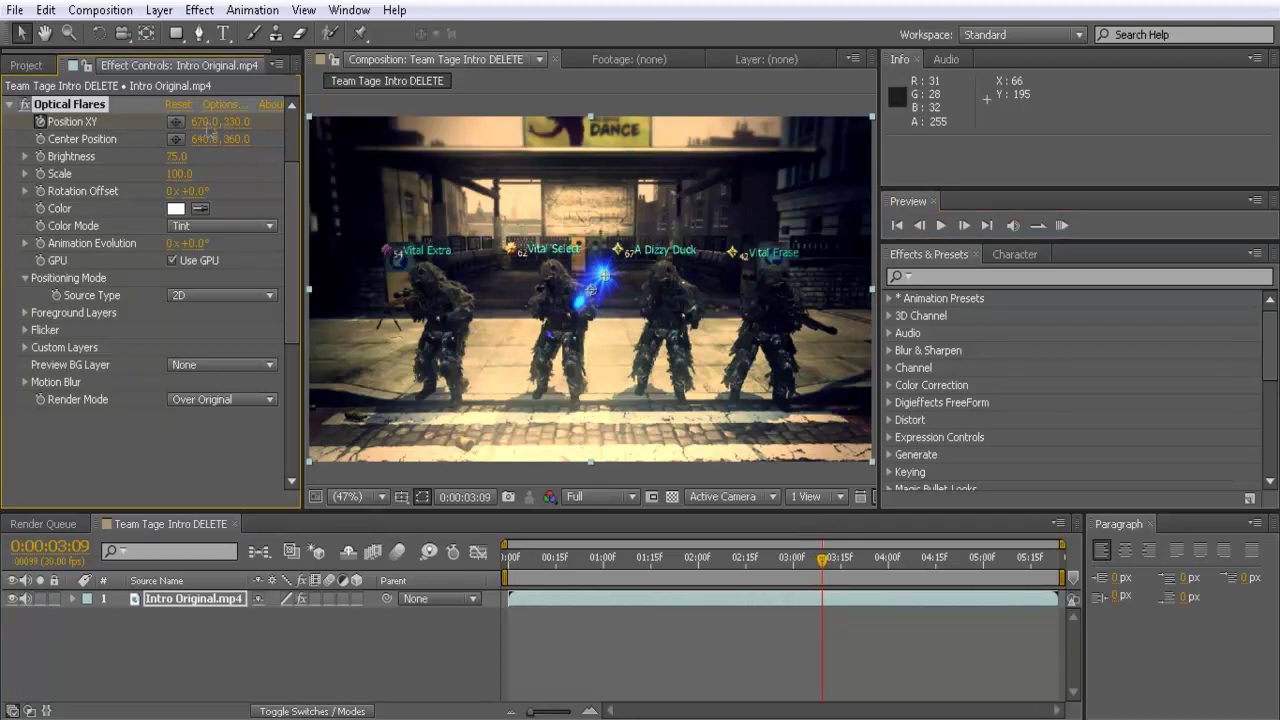
{"action": "left_click", "coordinate": [207, 121]}
{"action": "key", "text": "Return"}
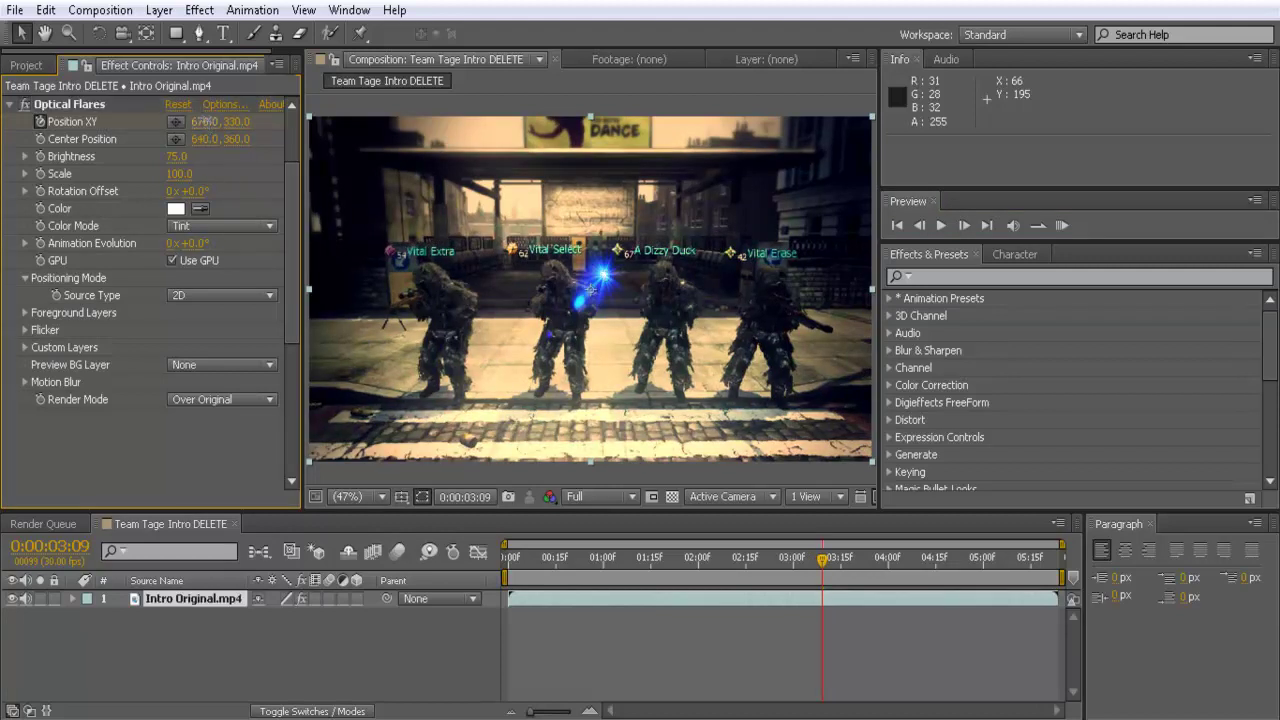
{"action": "left_click", "coordinate": [203, 124]}
Advance further, set the flare's X position to 680, then drag it to 746, 330.
{"action": "left_click", "coordinate": [964, 225]}
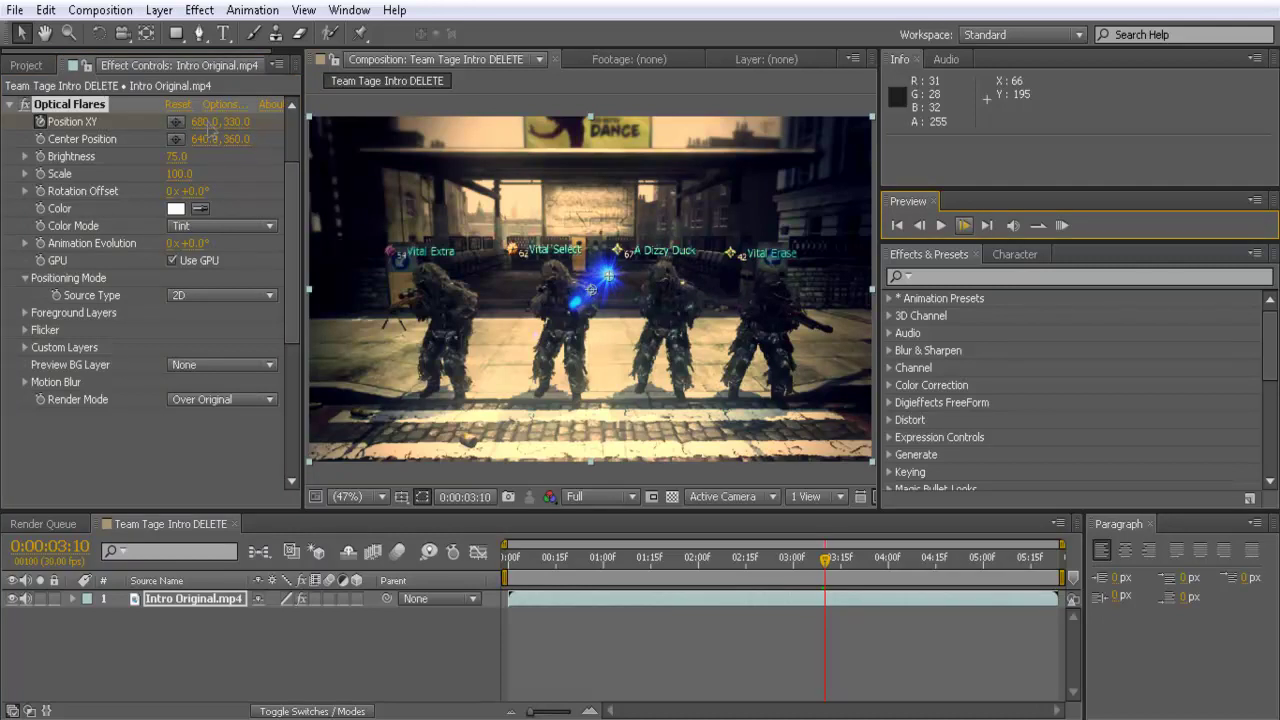
{"action": "left_click", "coordinate": [230, 205]}
{"action": "key", "text": "Page_Down"}
{"action": "key", "text": "Page_Down"}
{"action": "key", "text": "Page_Down"}
{"action": "left_click", "coordinate": [205, 122]}
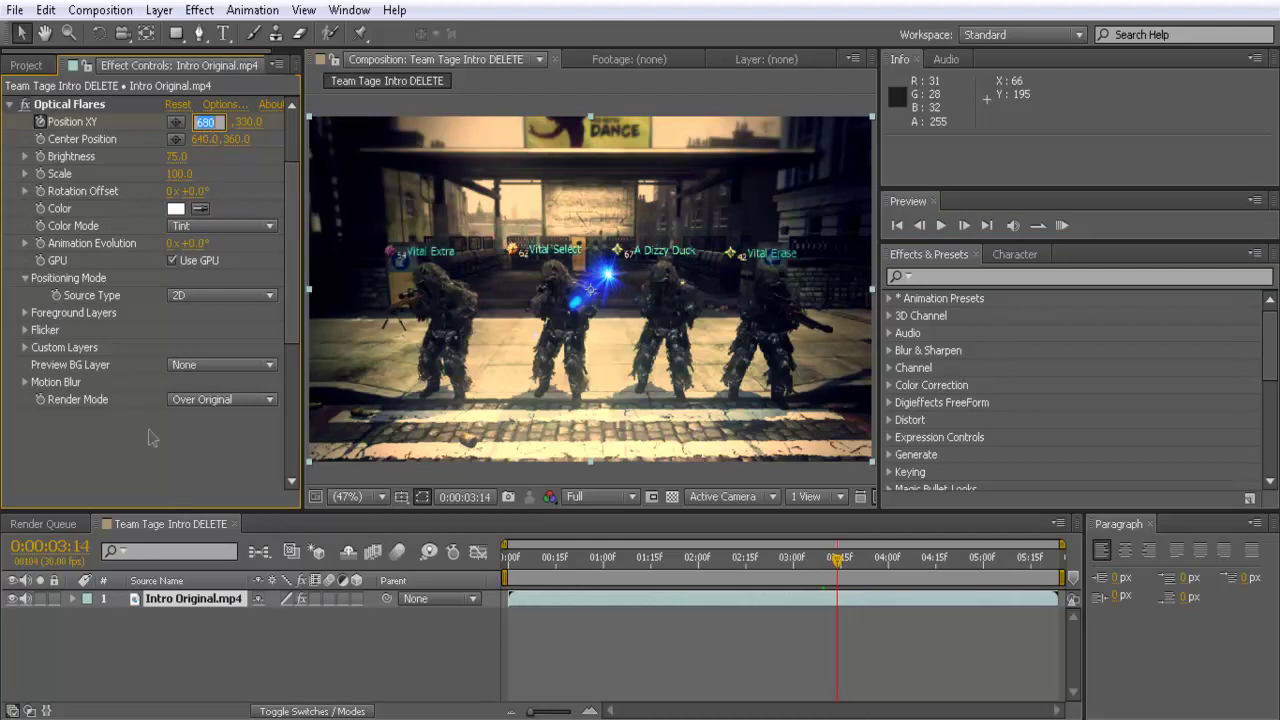
{"action": "key", "text": "Return"}
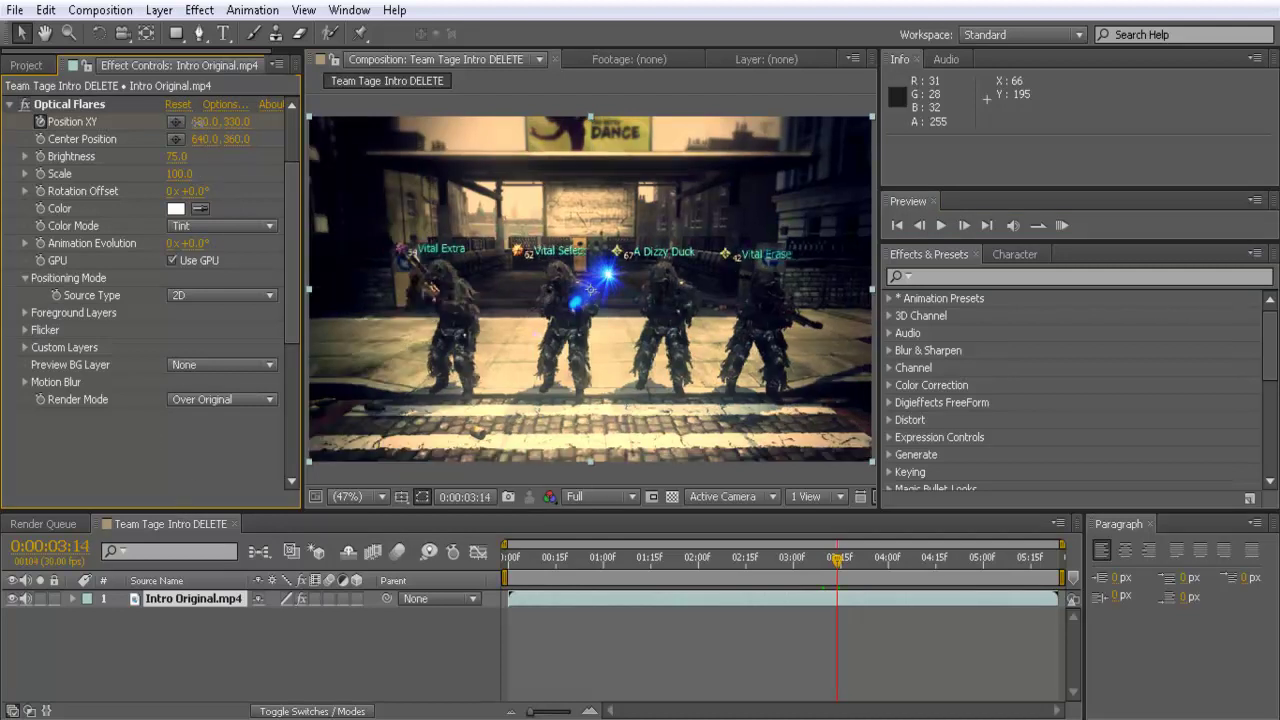
{"action": "left_click_drag", "start_coordinate": [200, 122], "coordinate": [259, 122]}
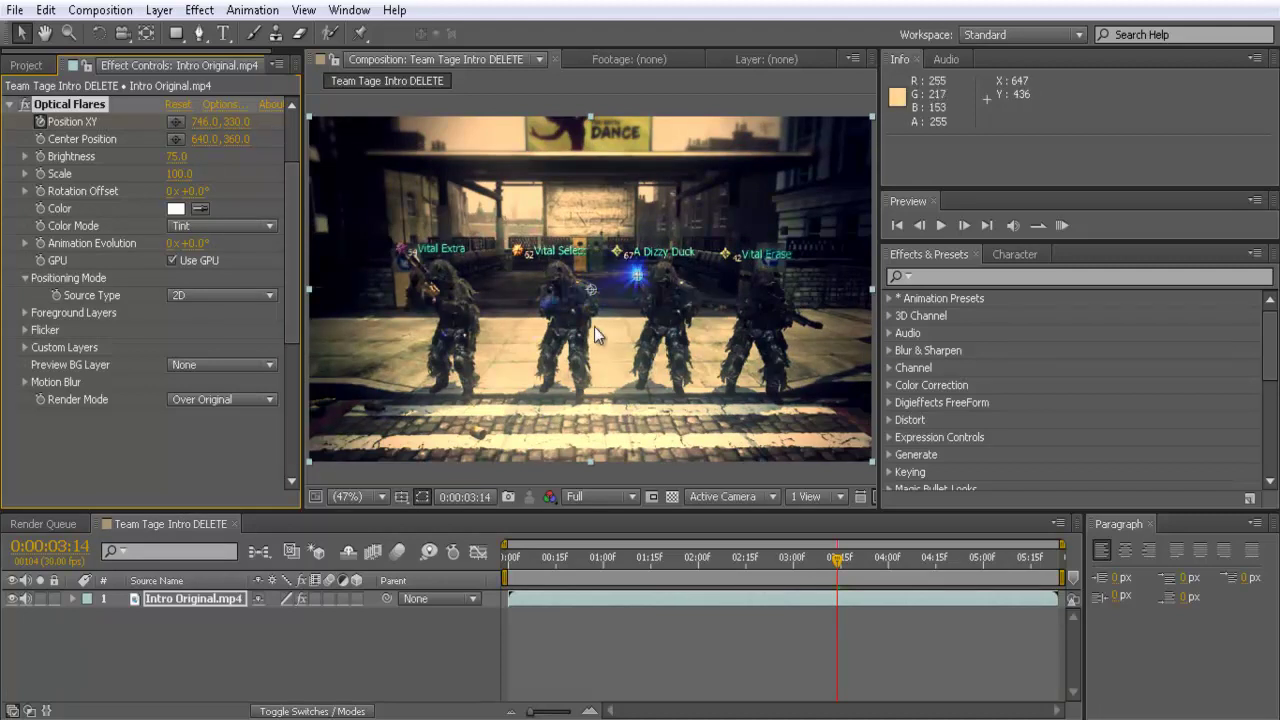
Jump back to the flare animation's start, set viewer resolution to Quarter, and play through 0:00:03:21.
{"action": "left_click", "coordinate": [777, 561]}
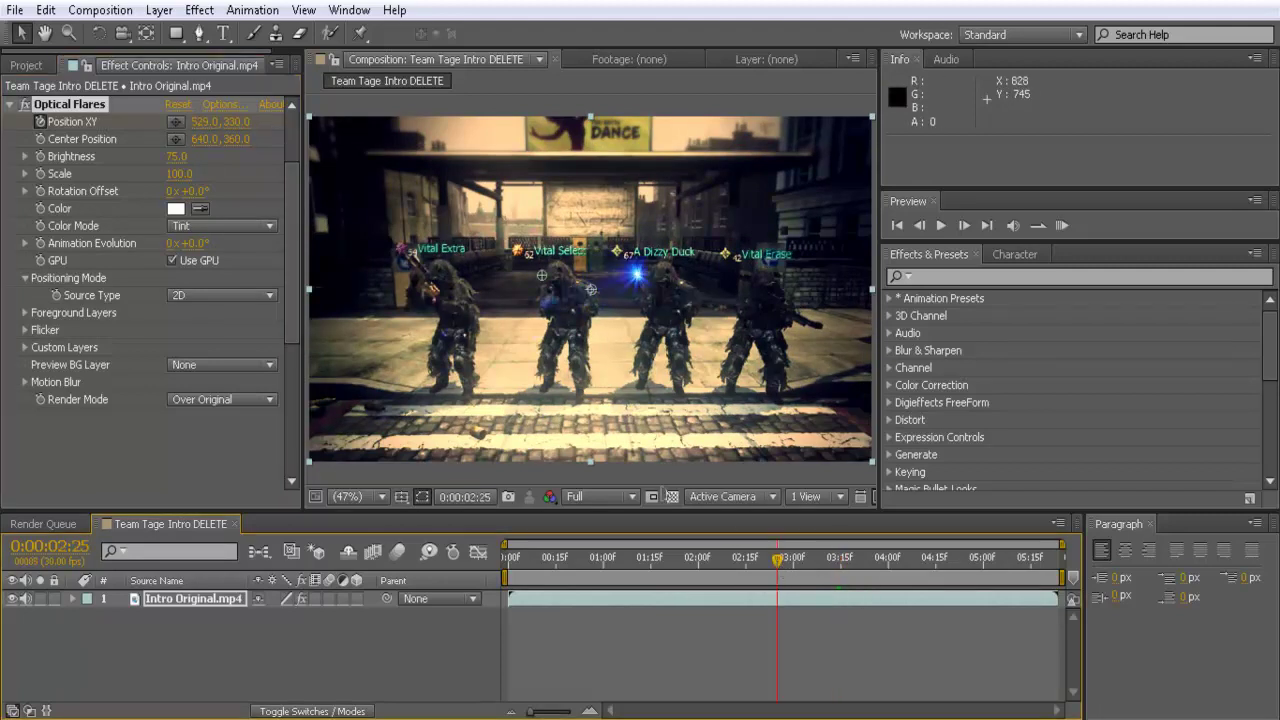
{"action": "left_click", "coordinate": [635, 502]}
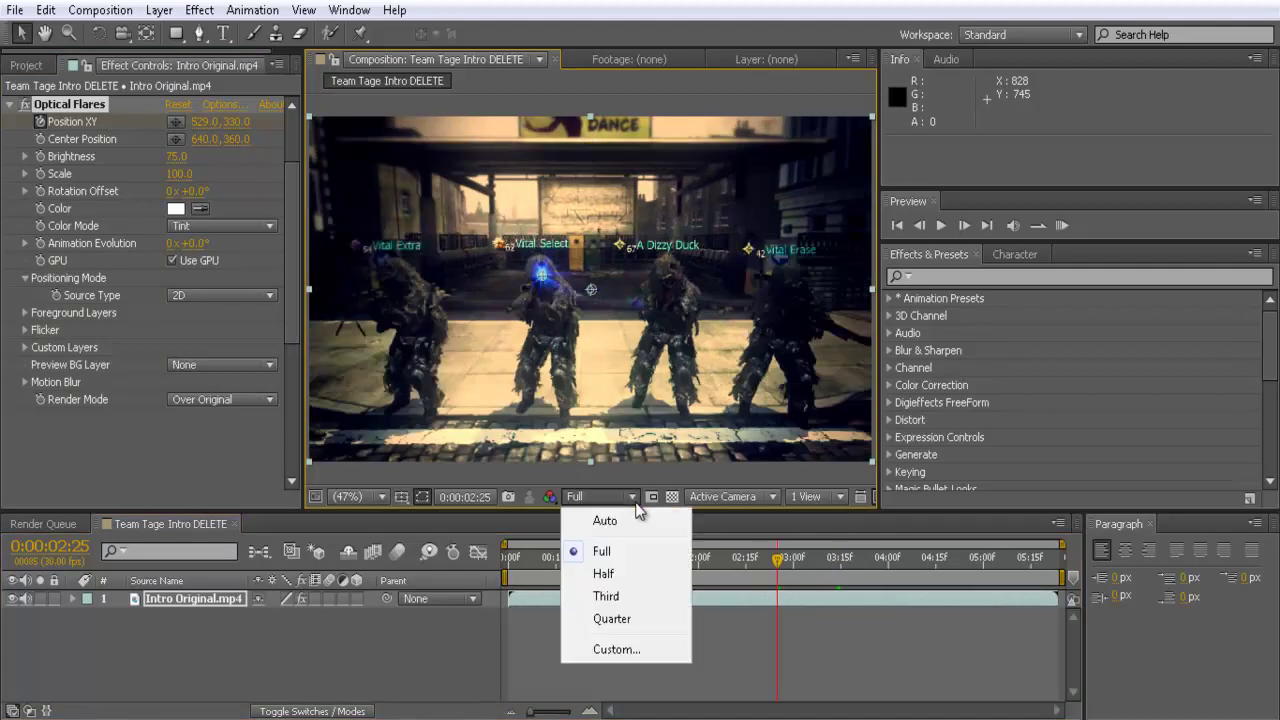
{"action": "left_click", "coordinate": [612, 619]}
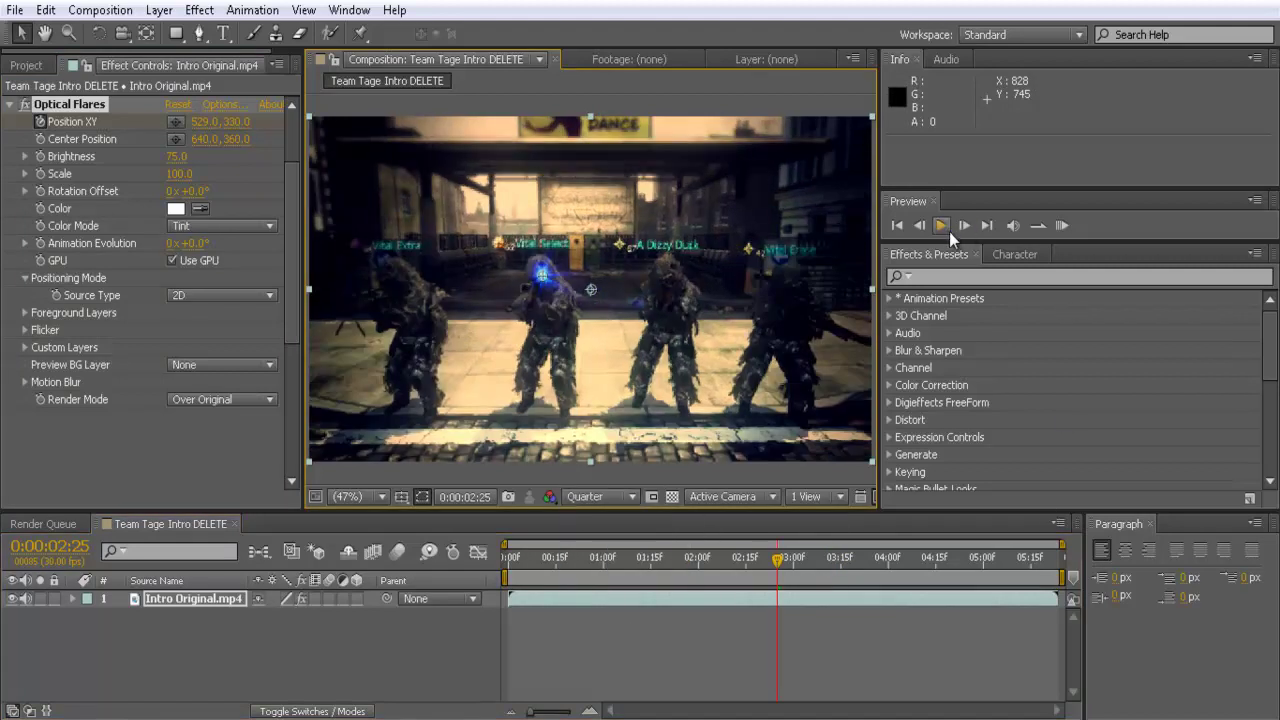
{"action": "left_click", "coordinate": [945, 228]}
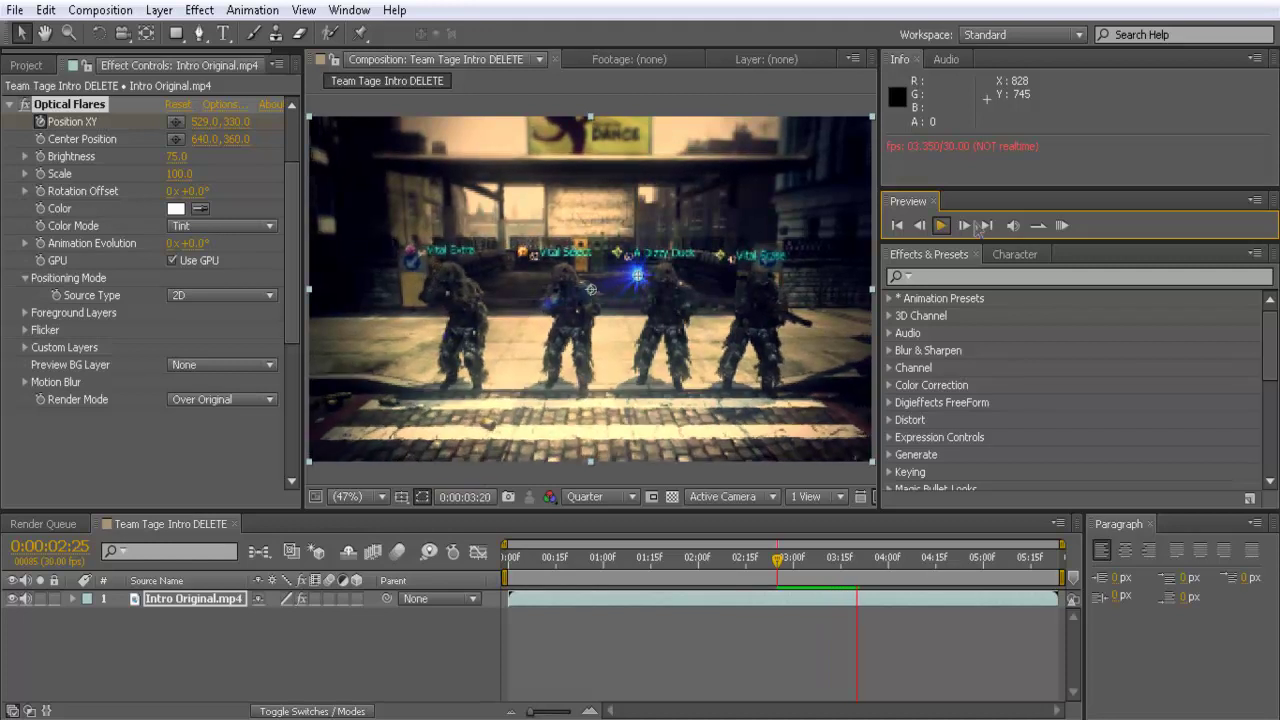
{"action": "left_click", "coordinate": [943, 225]}
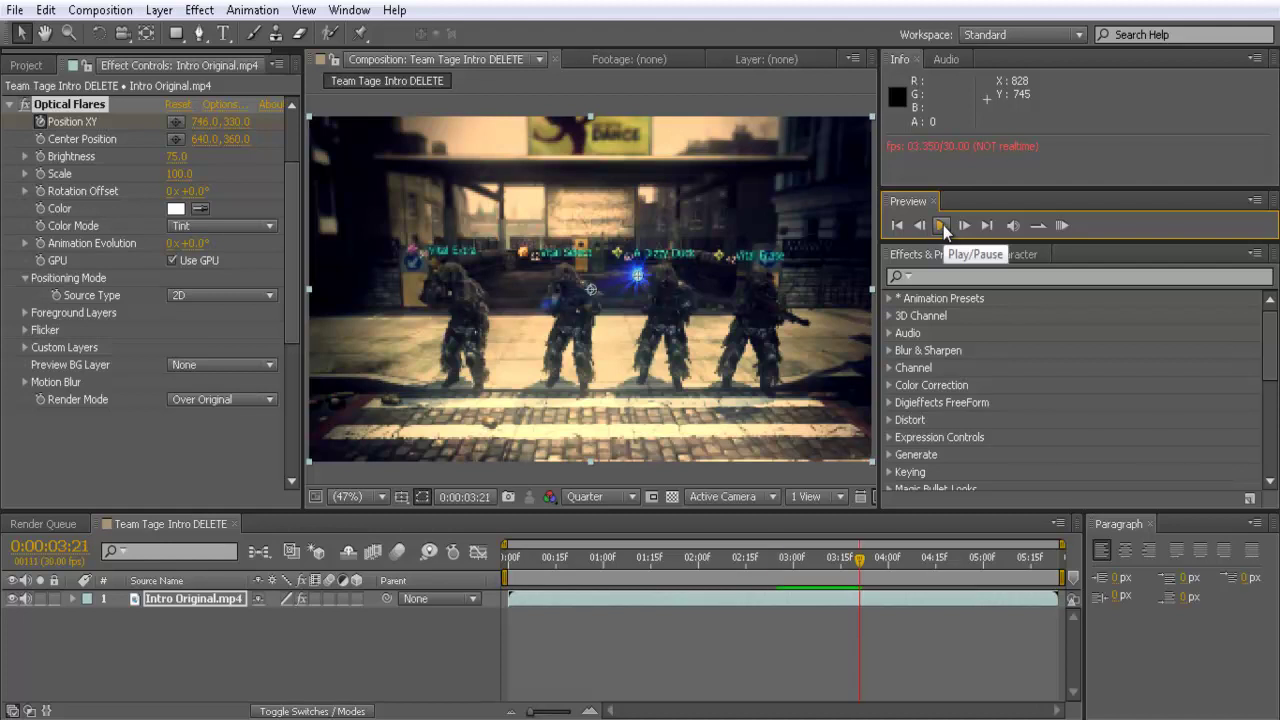